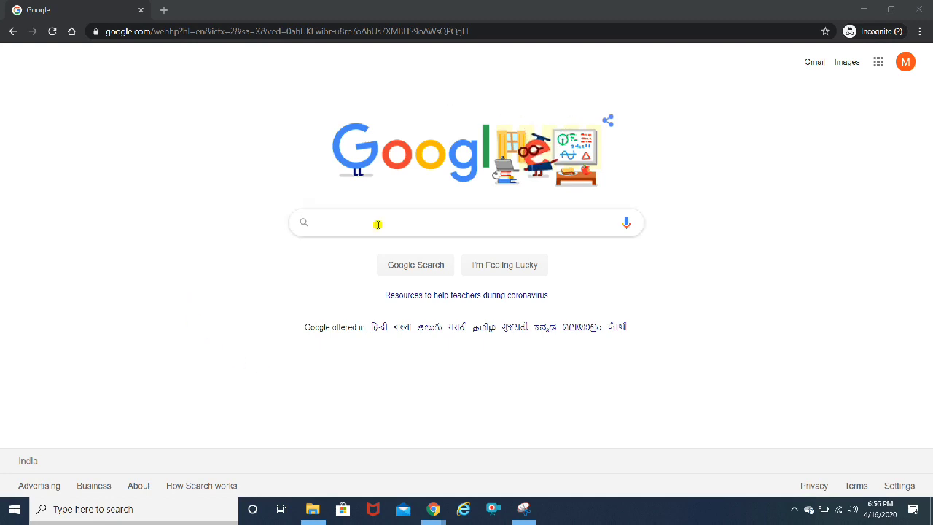
- Search Google for "leia" and open the Leia A.I. Website Builder site at heyleia.com
click(350, 216)
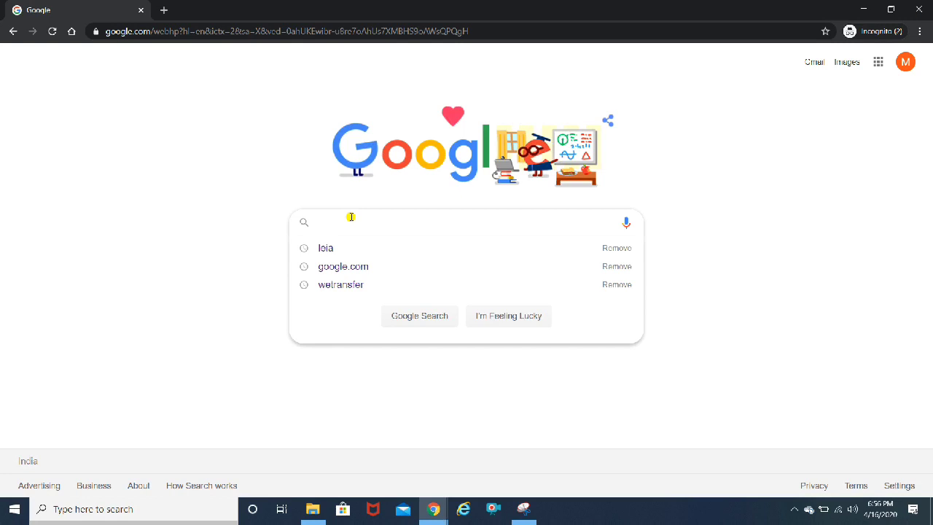
key(Down)
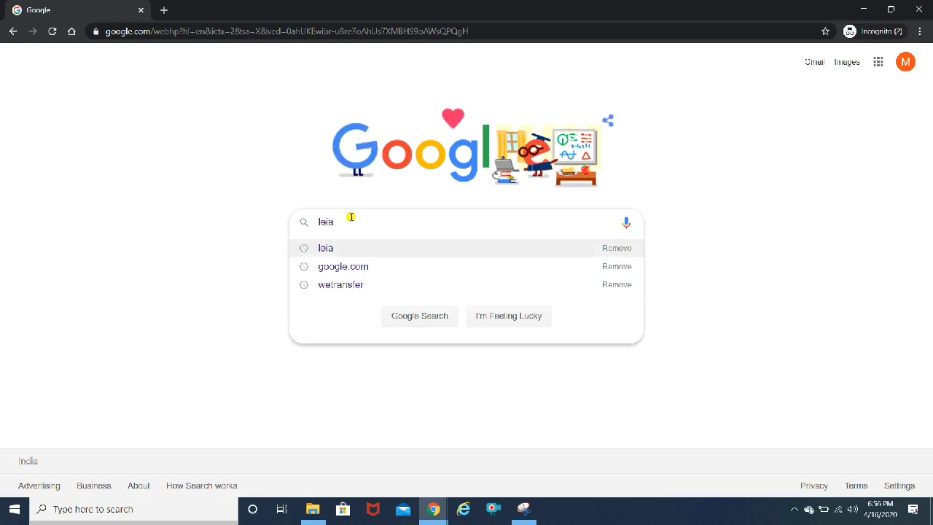
key(Return)
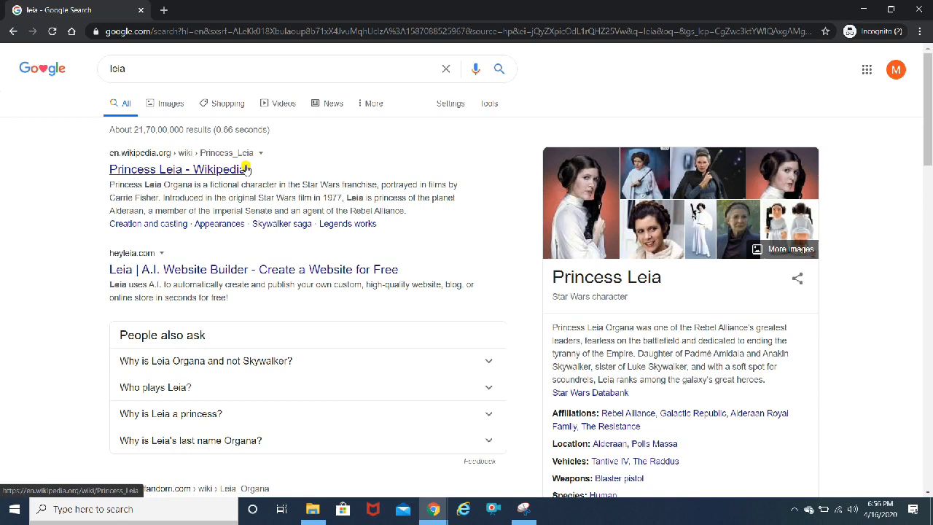
click(258, 270)
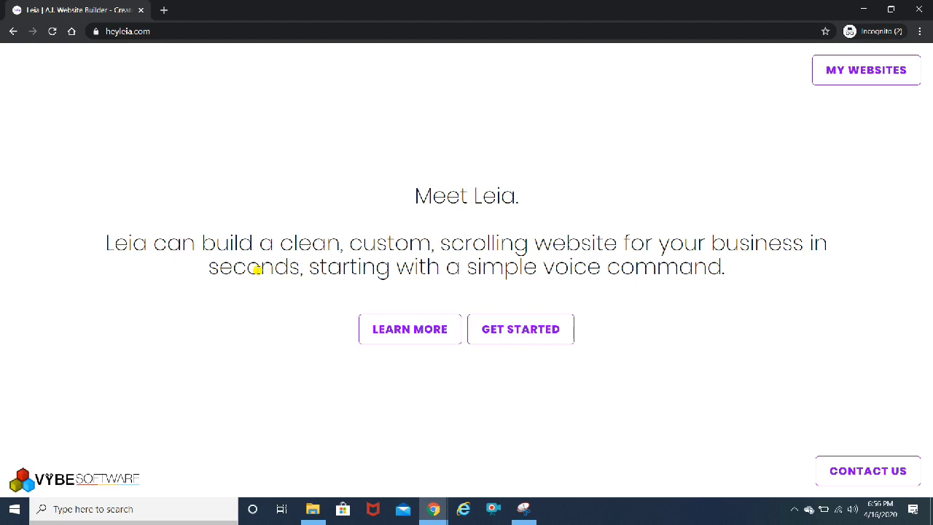
- Start a new website without the voice description and submit "Photography" as the kind of business
click(543, 340)
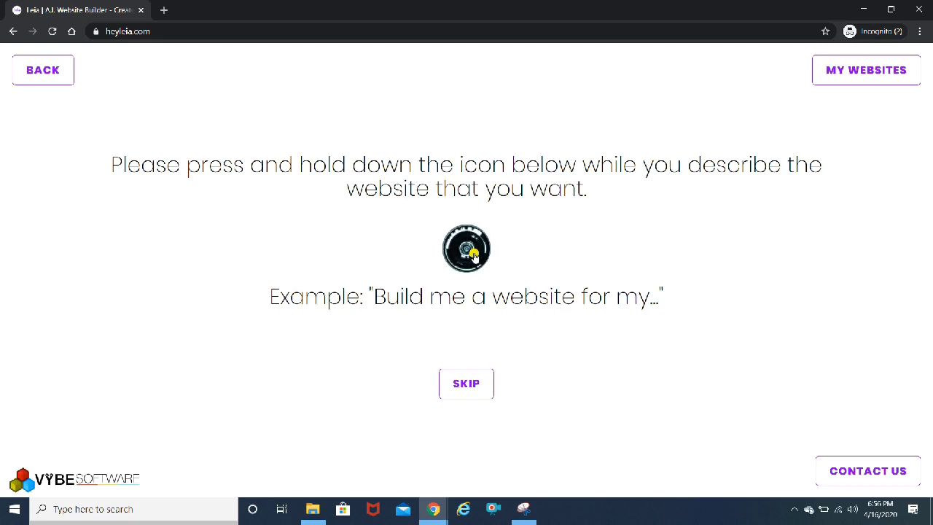
click(464, 386)
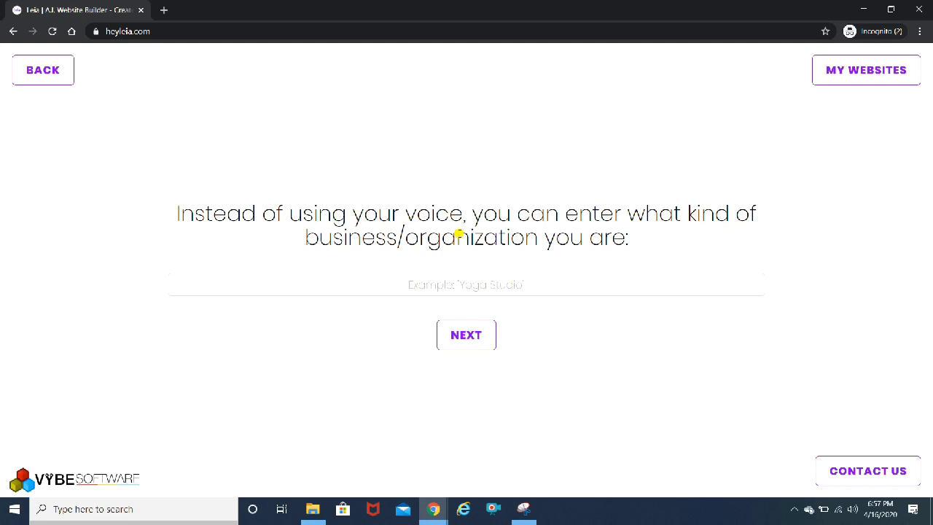
click(433, 284)
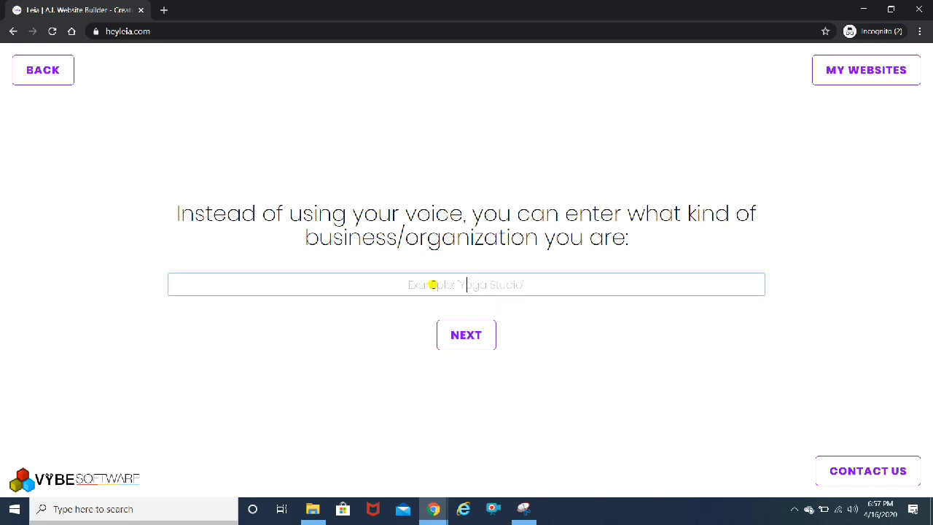
text(Photography)
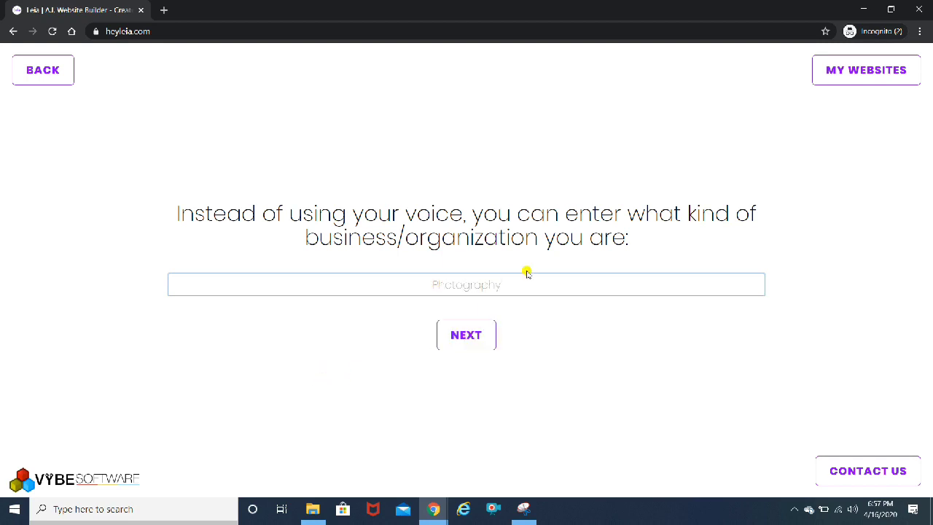
drag(515, 285, 397, 289)
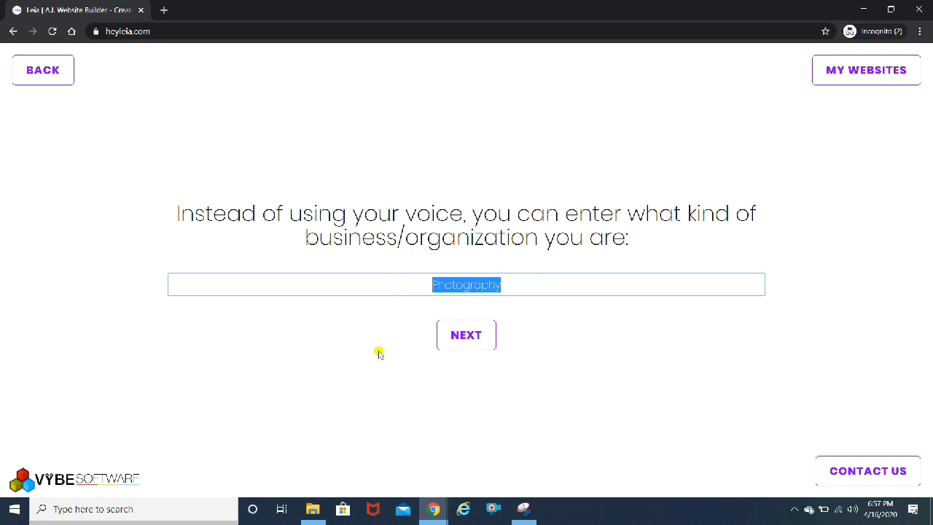
click(450, 340)
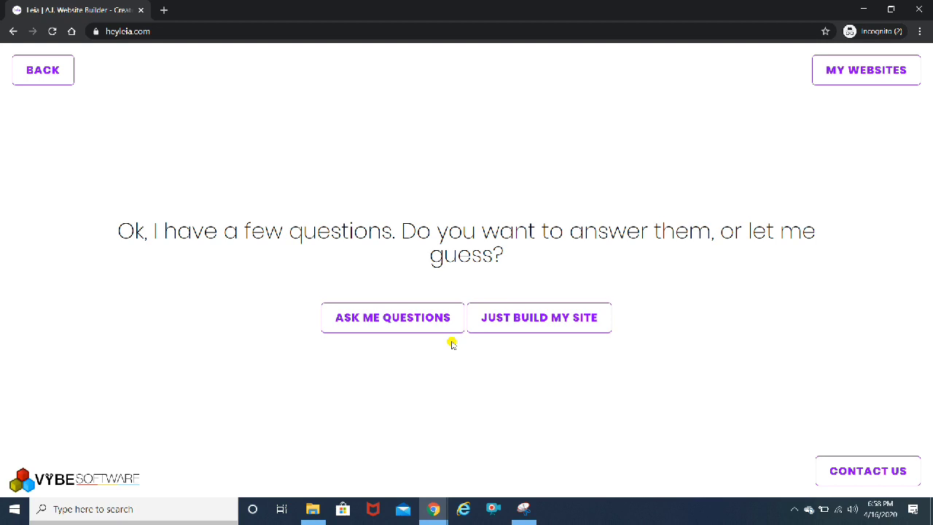
- Choose to be asked questions and name the website "Stock Photography Store"
click(412, 324)
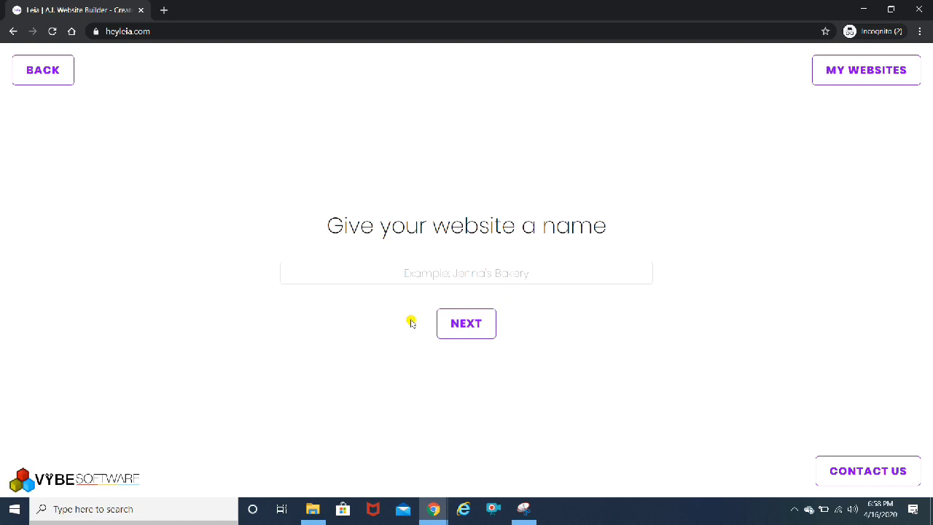
click(414, 270)
text(Stoc)
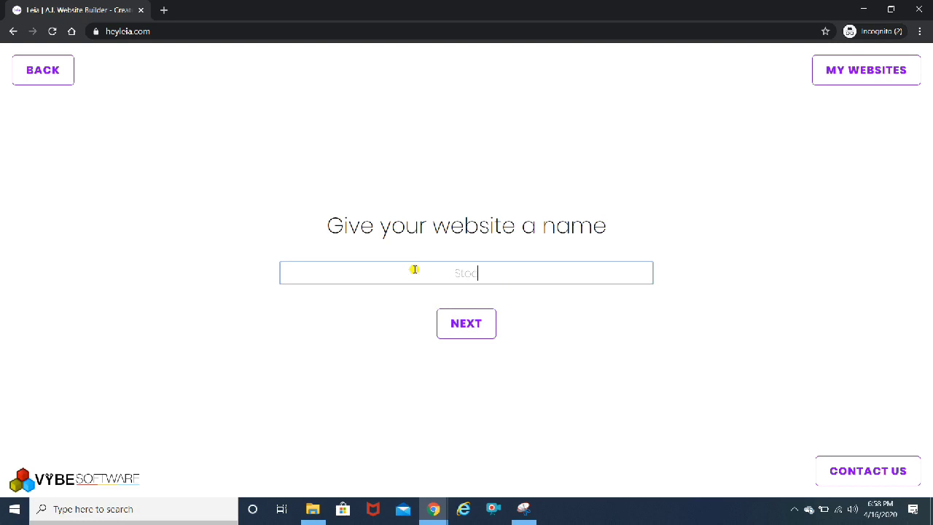
text(k Photography Store)
click(465, 329)
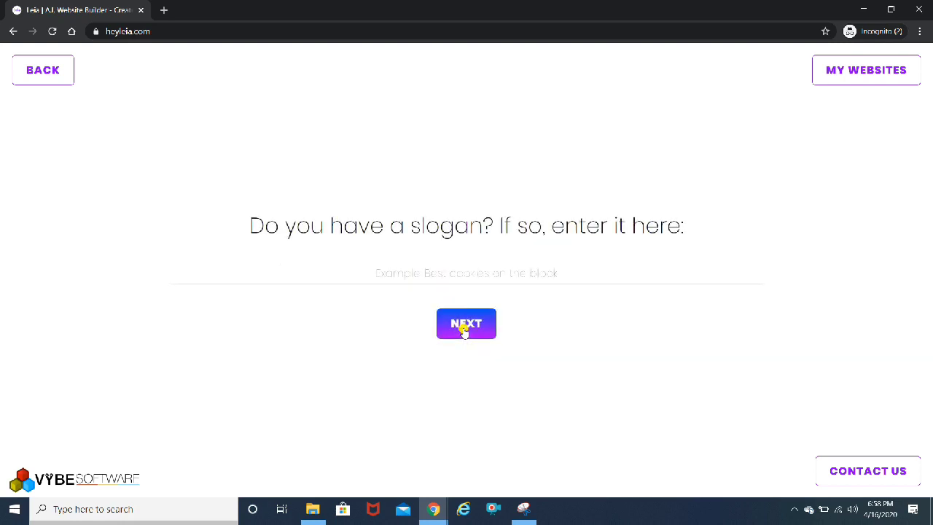
- Enter the slogan "Get Best Stock Photos Forever" for the website
click(446, 273)
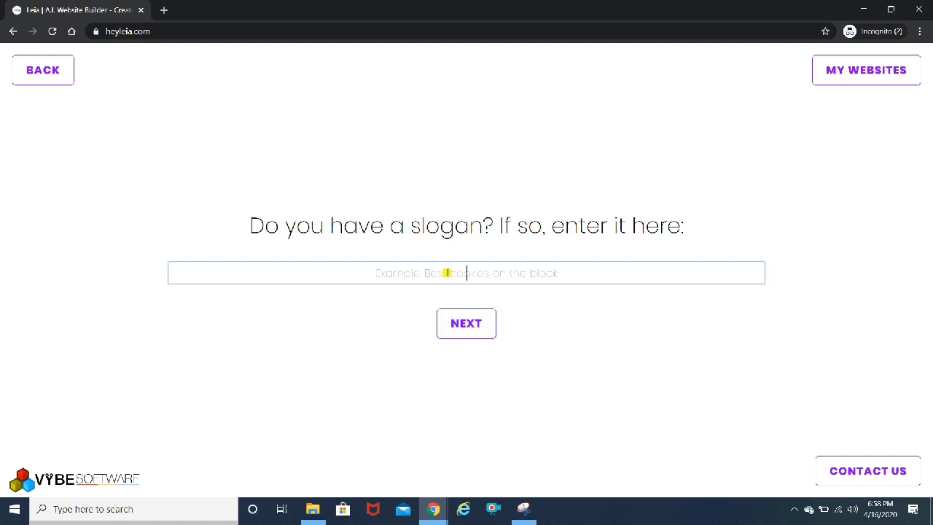
text(Best)
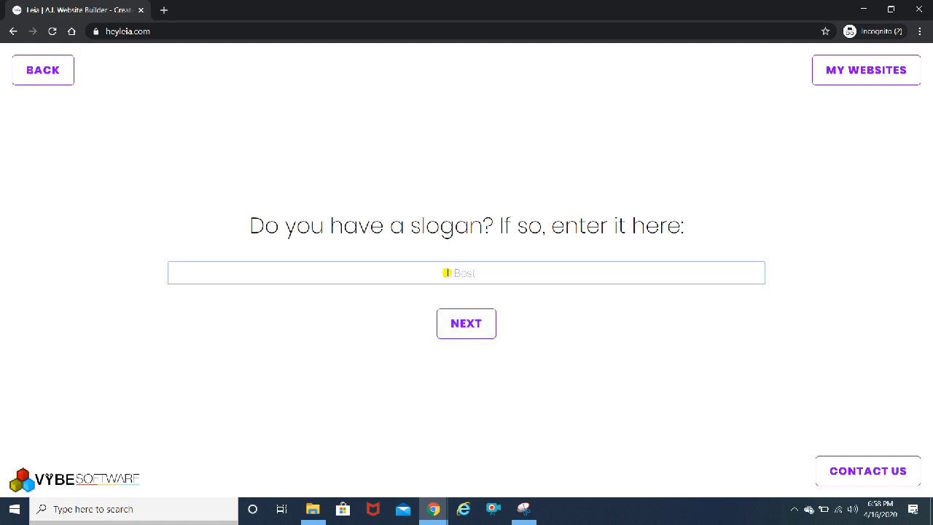
key(BackSpace)
key(BackSpace)
key(BackSpace)
key(BackSpace)
text(Cel)
text( Best S)
text(tock Photo)
text(s)
key(BackSpace)
text(Forever)
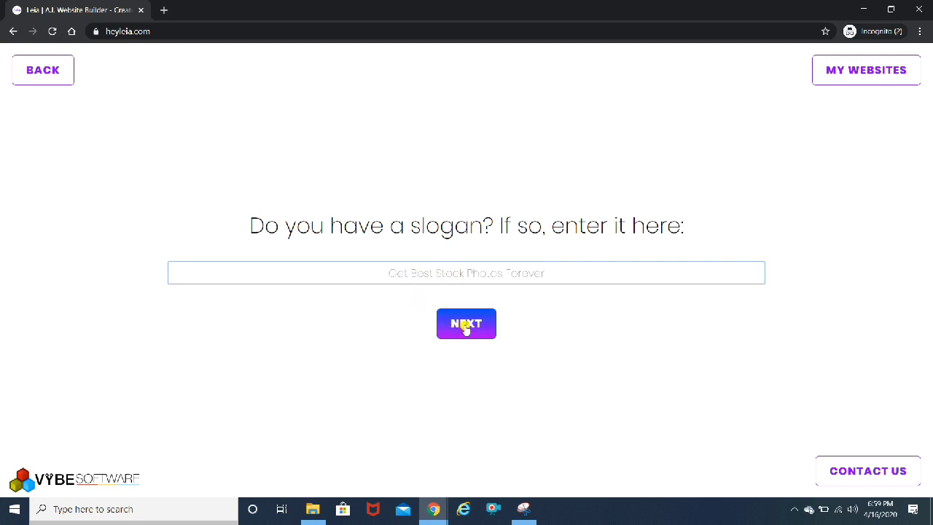
- Shorten the slogan to "Best Stock Photos Forever", submit it and accept the suggested co.page domain
click(412, 272)
key(BackSpace)
key(BackSpace)
key(BackSpace)
key(BackSpace)
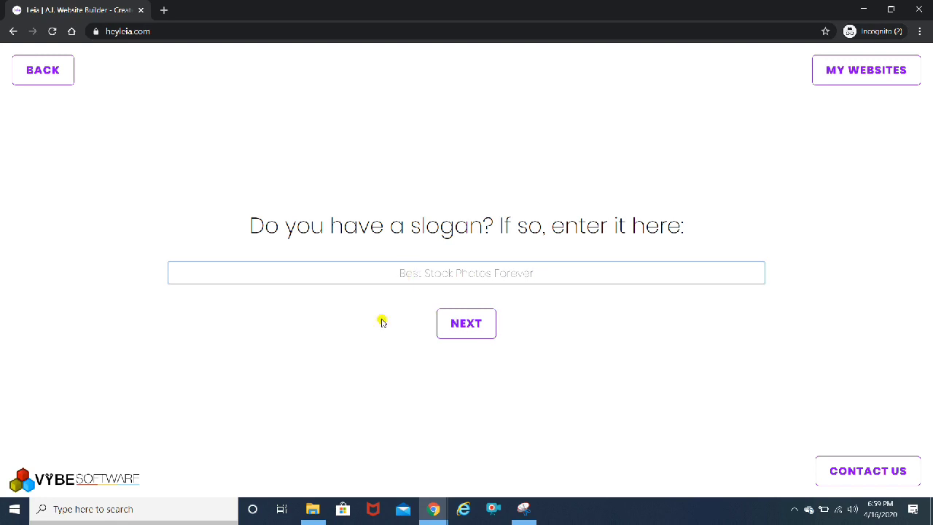
click(468, 331)
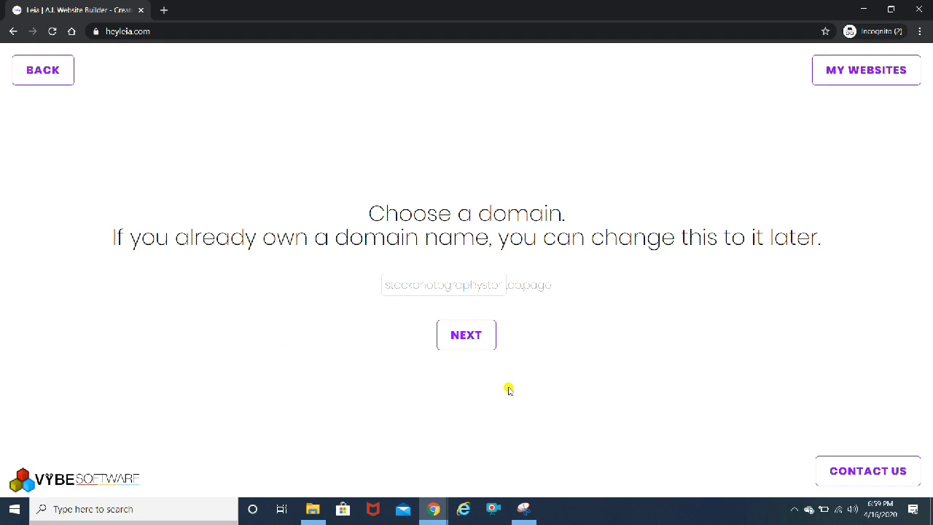
click(482, 339)
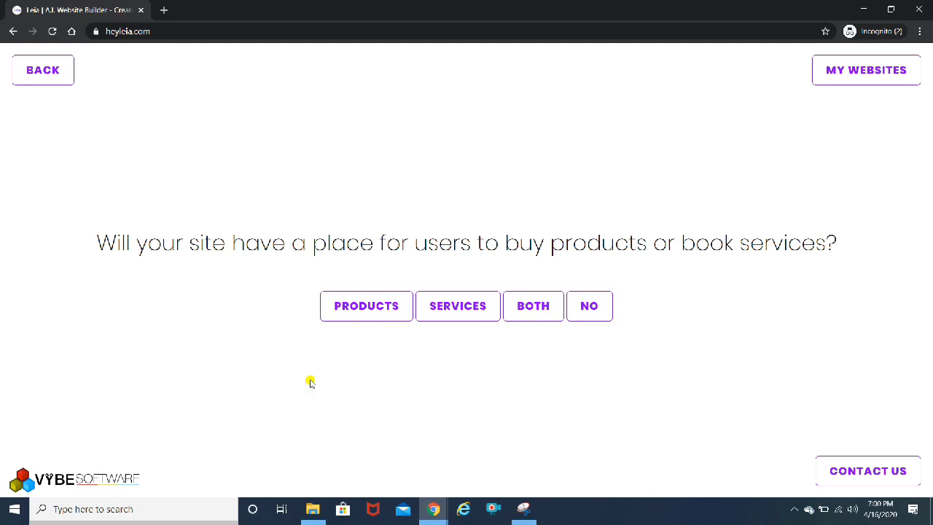
- Include product sales, an About section and a photo display on the site, but decline the Features section
click(366, 312)
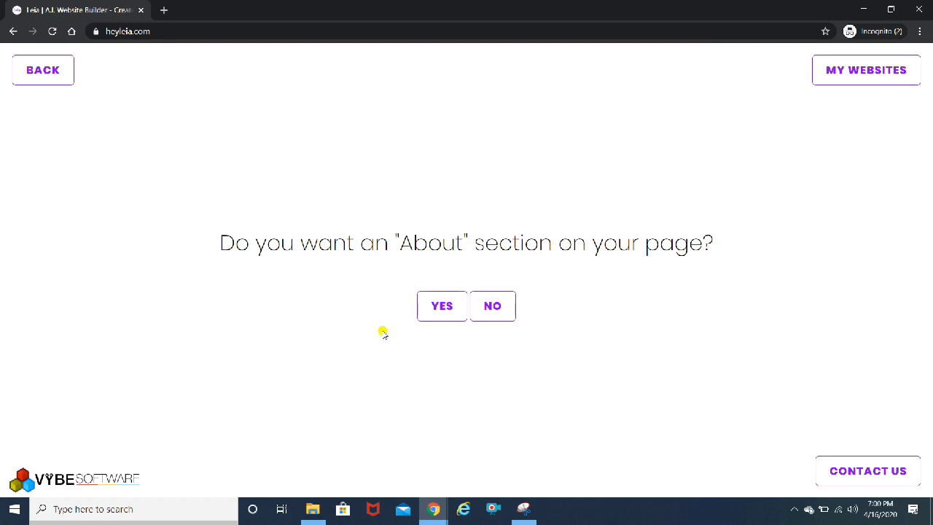
click(438, 308)
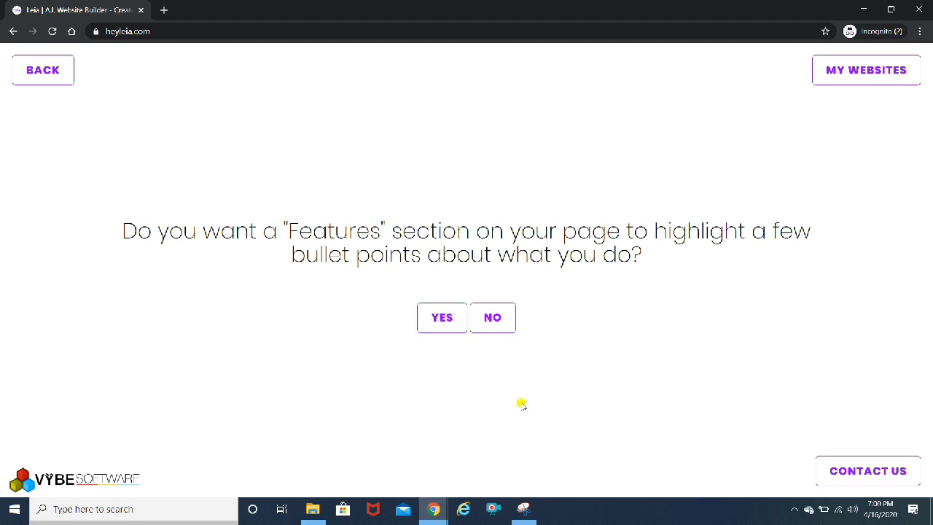
click(495, 321)
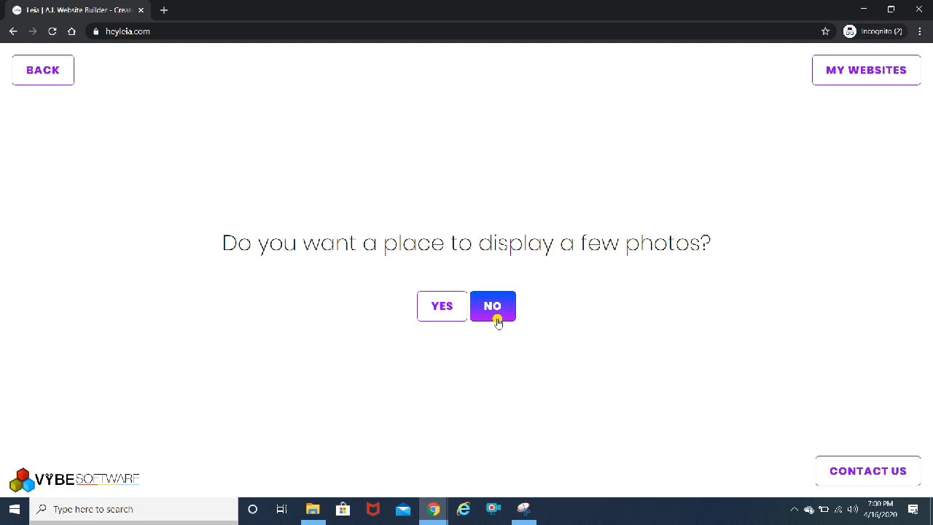
click(441, 310)
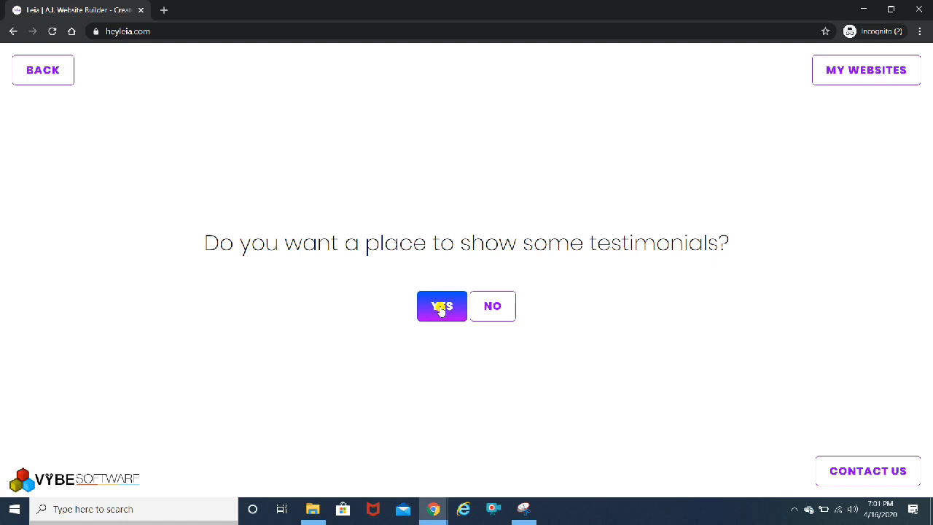
- Decline the testimonials and team members sections and include a contact form for detailed messages
click(490, 307)
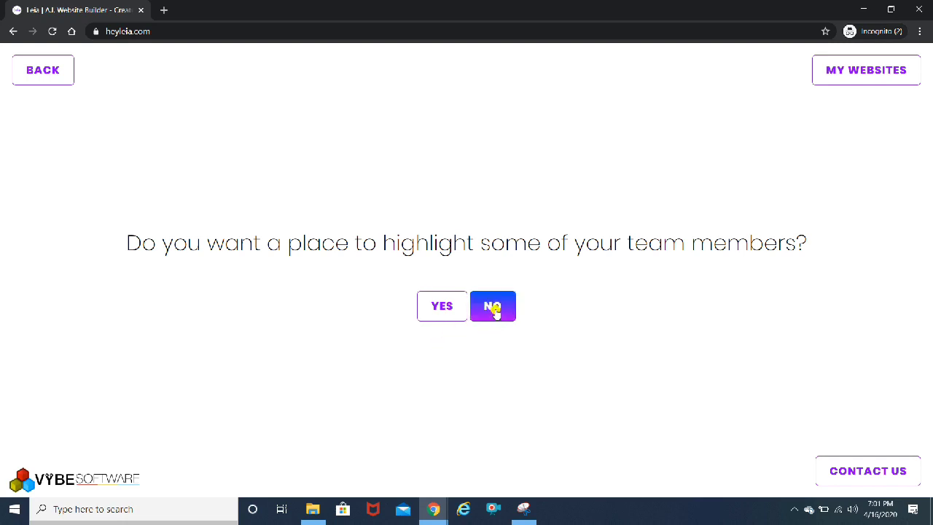
click(494, 307)
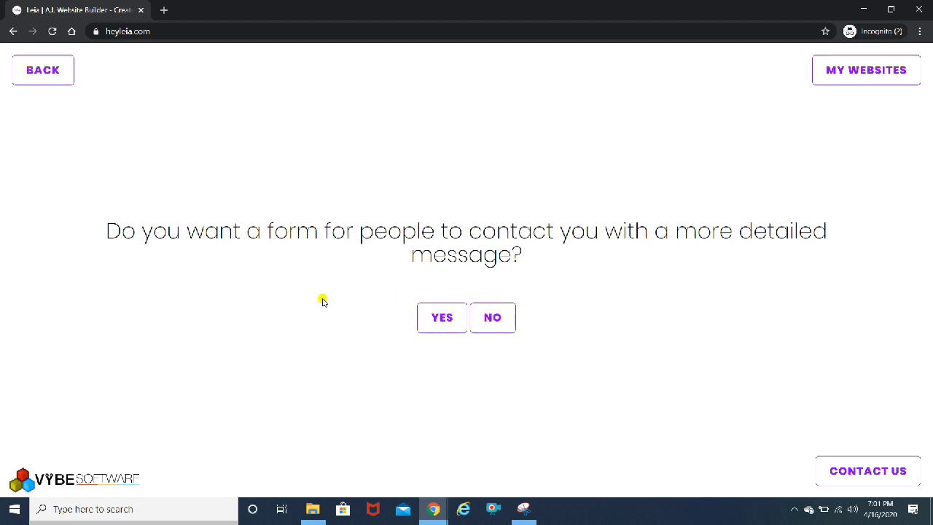
click(447, 319)
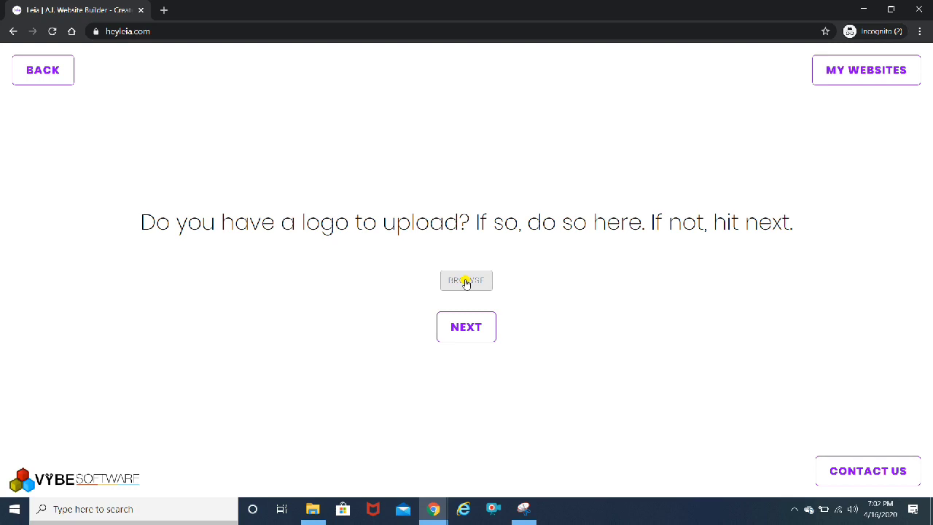
- Skip the logo upload and leave the existing website URL blank
click(465, 333)
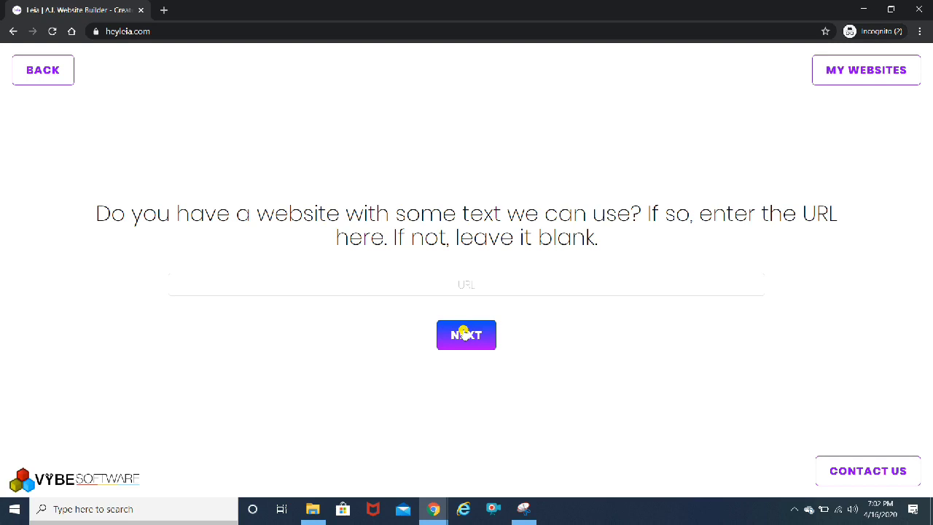
click(486, 286)
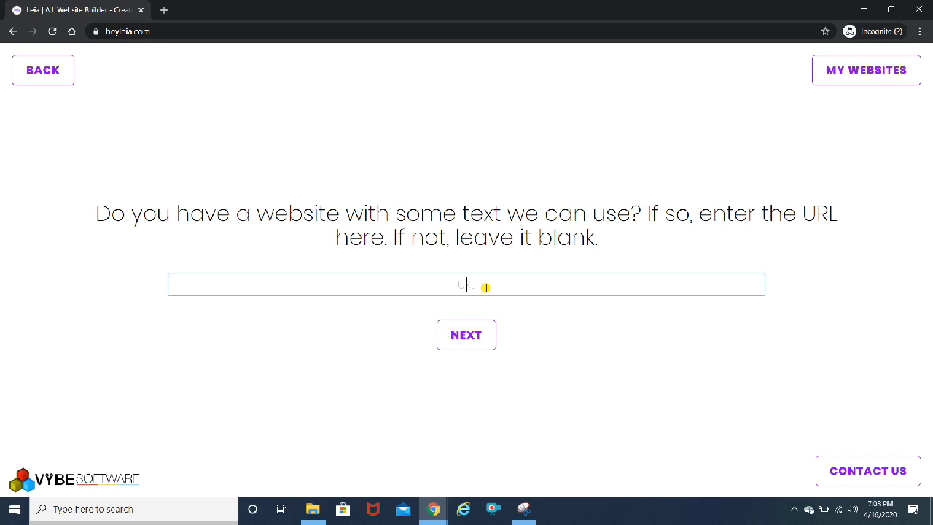
click(480, 339)
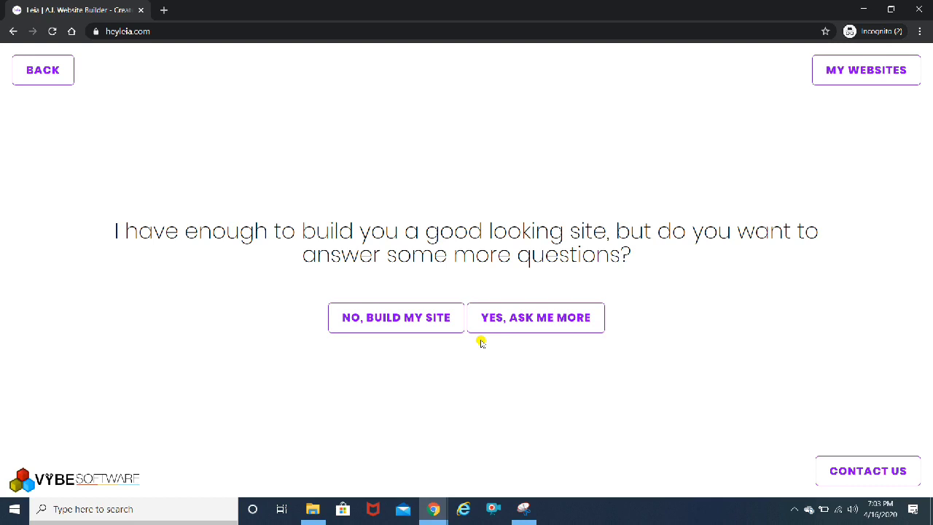
- Opt for more questions, choose an equally professional and friendly design, and decline an image in the About Us section
click(523, 321)
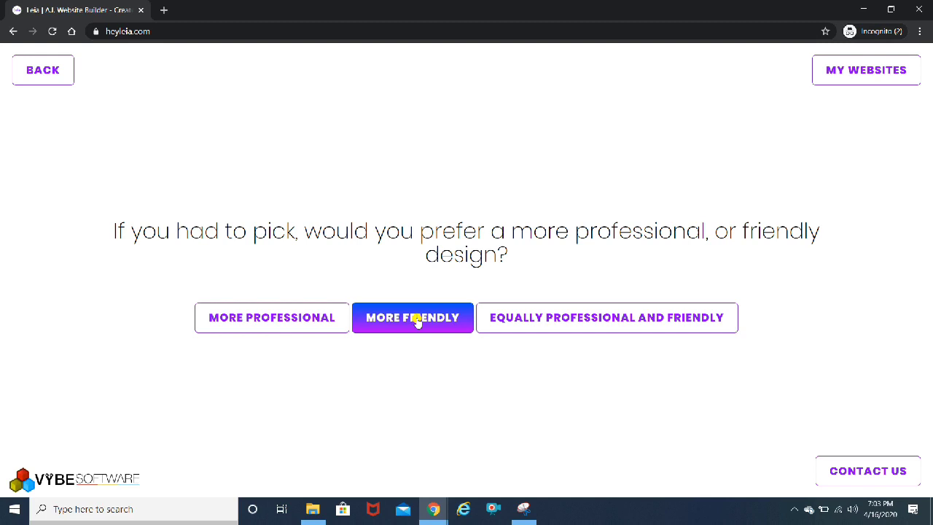
click(623, 320)
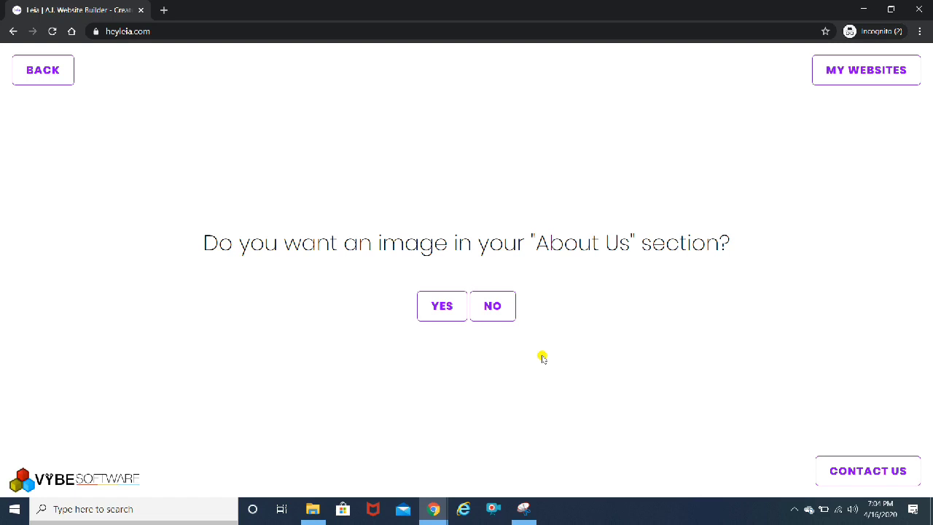
click(493, 310)
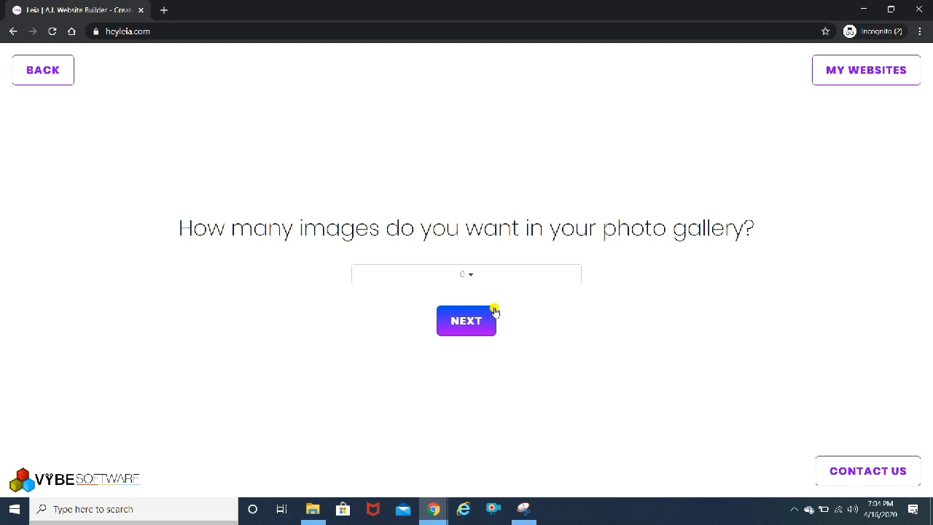
- Set the number of images in the photo gallery to 10 and continue to the next question
click(470, 275)
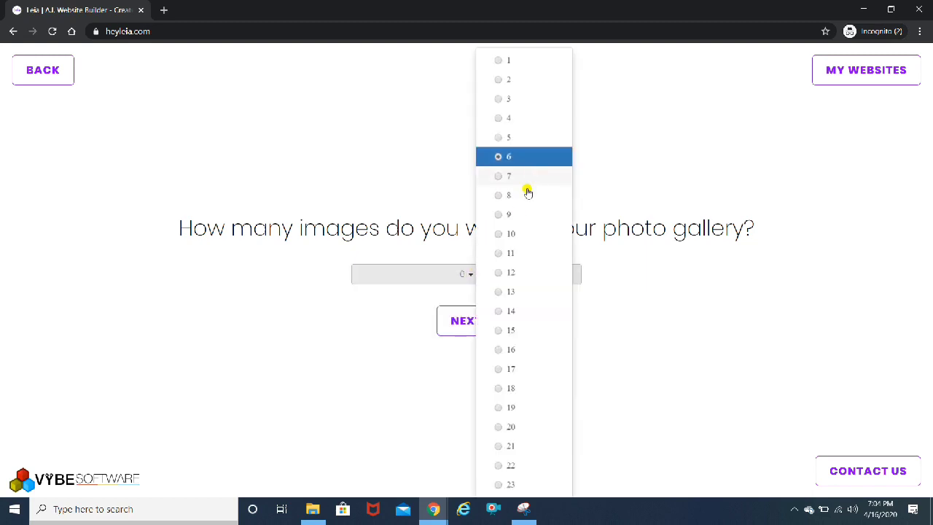
click(511, 233)
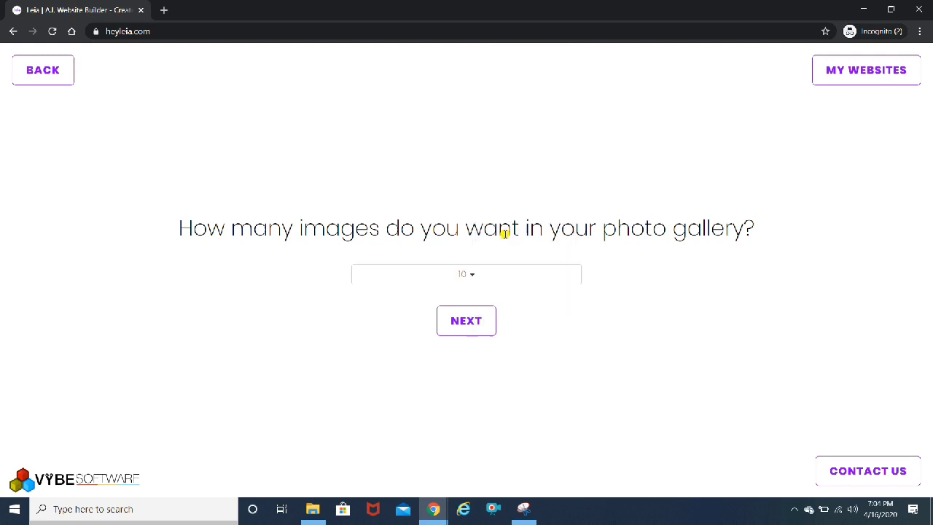
click(467, 270)
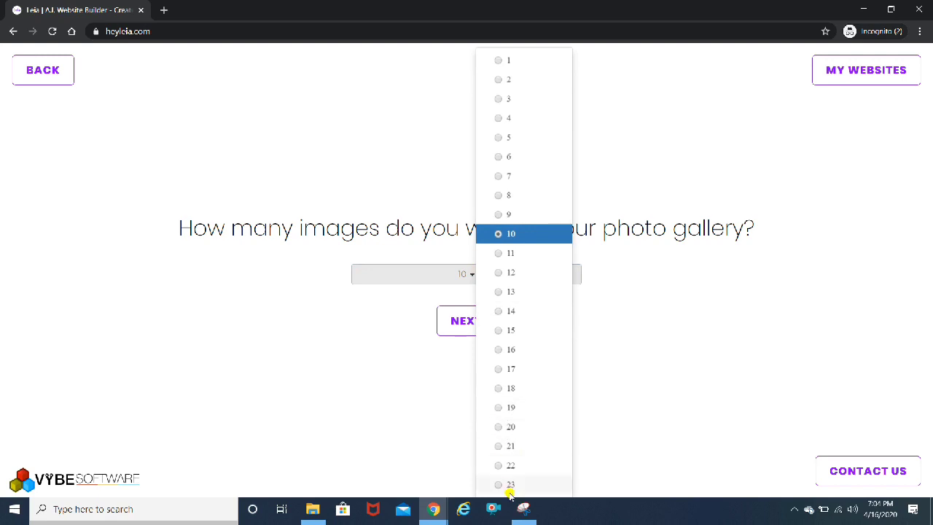
click(643, 270)
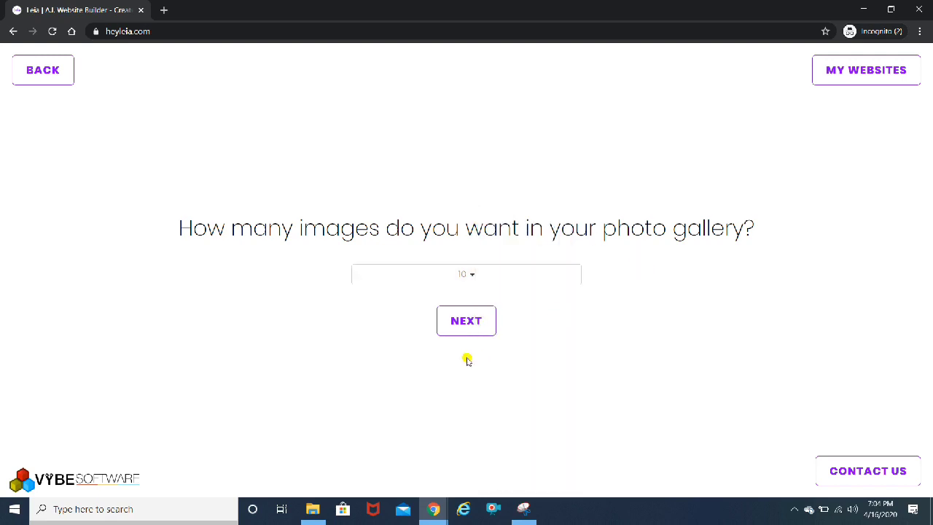
click(466, 325)
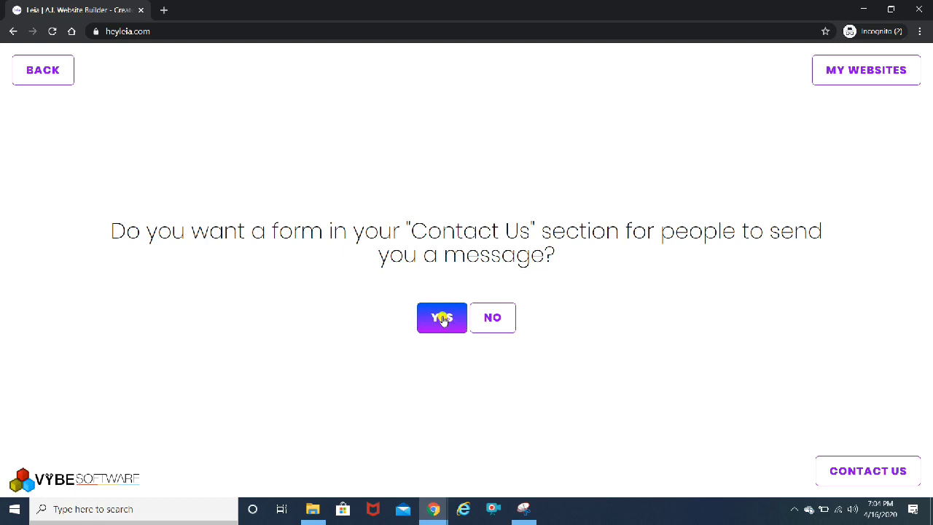
- Include a message form in the Contact Us section and add a Phone field to its items
click(443, 320)
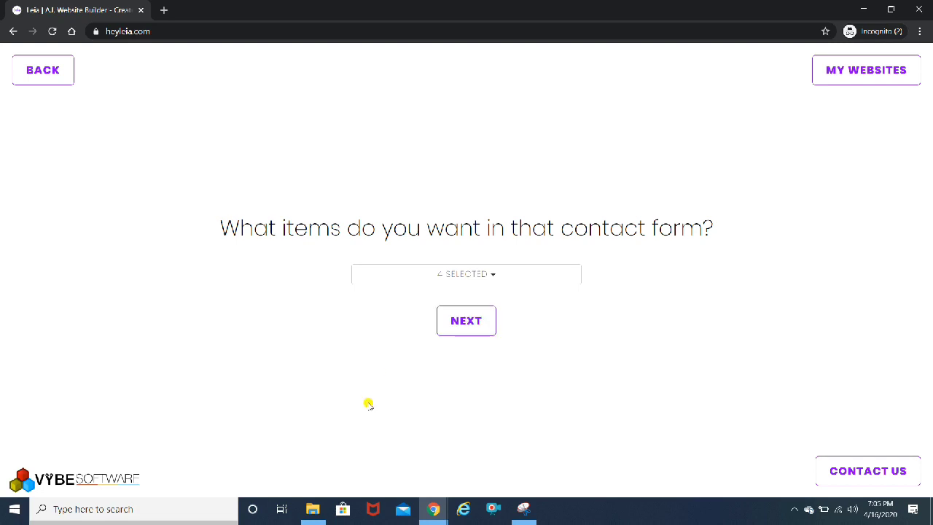
click(494, 280)
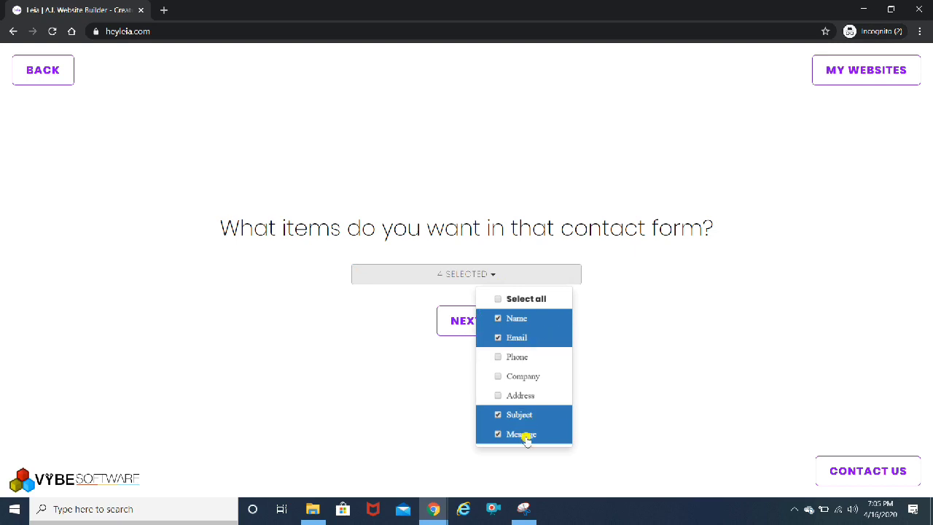
click(498, 358)
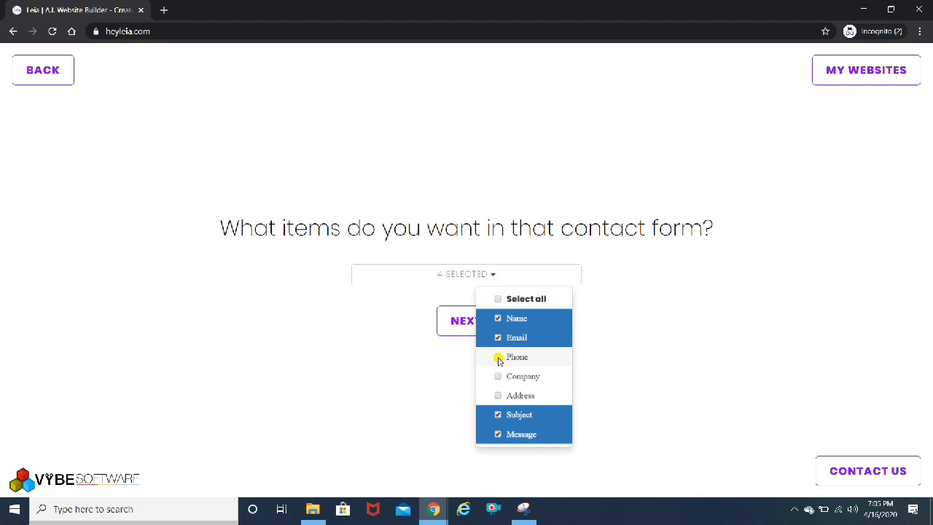
click(427, 359)
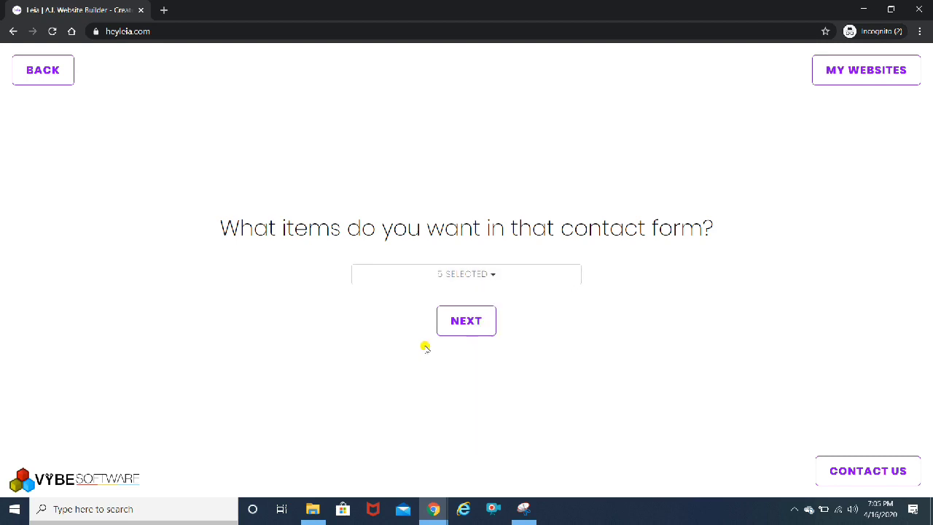
click(466, 321)
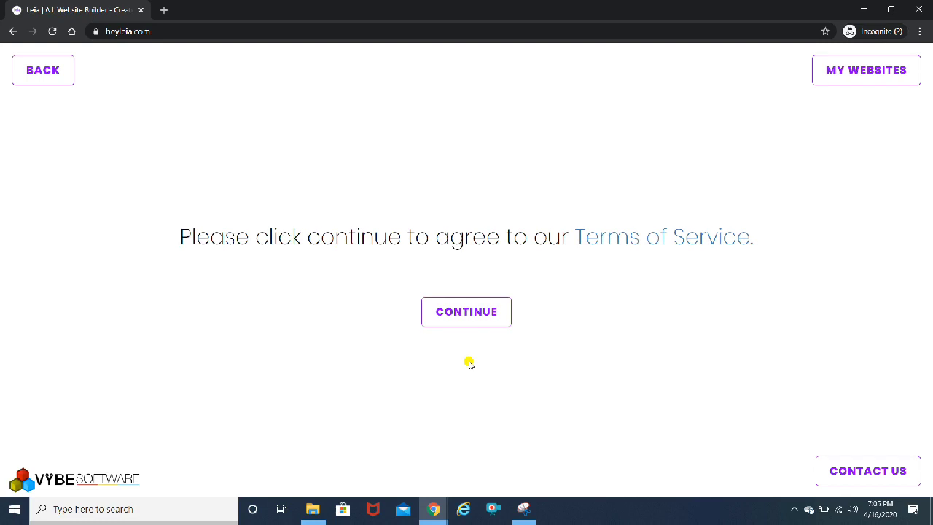
- Agree to the Terms of Service, complete the robot verification and open the finished website
click(471, 313)
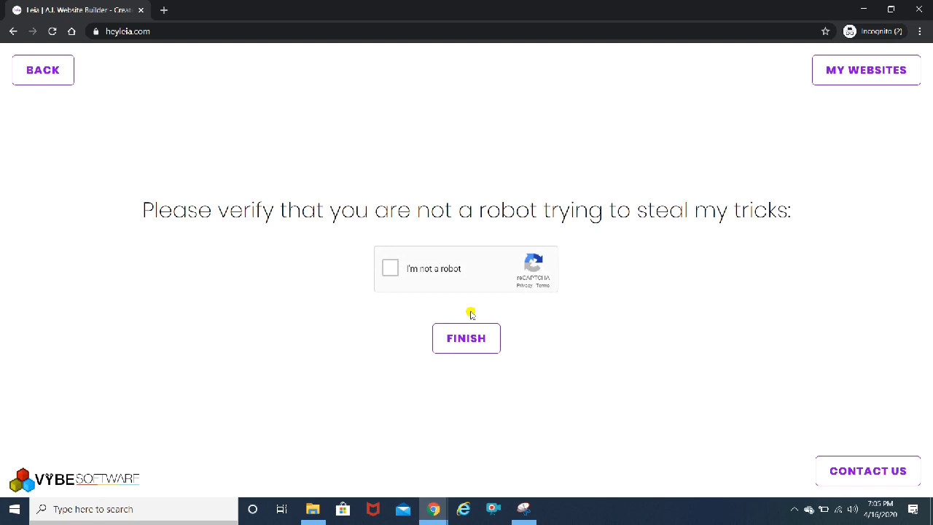
click(391, 267)
click(465, 339)
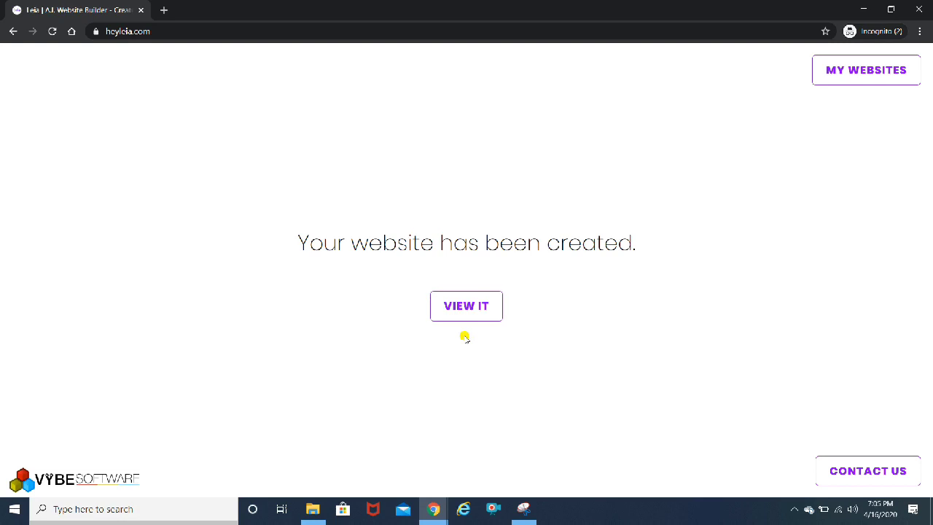
click(475, 310)
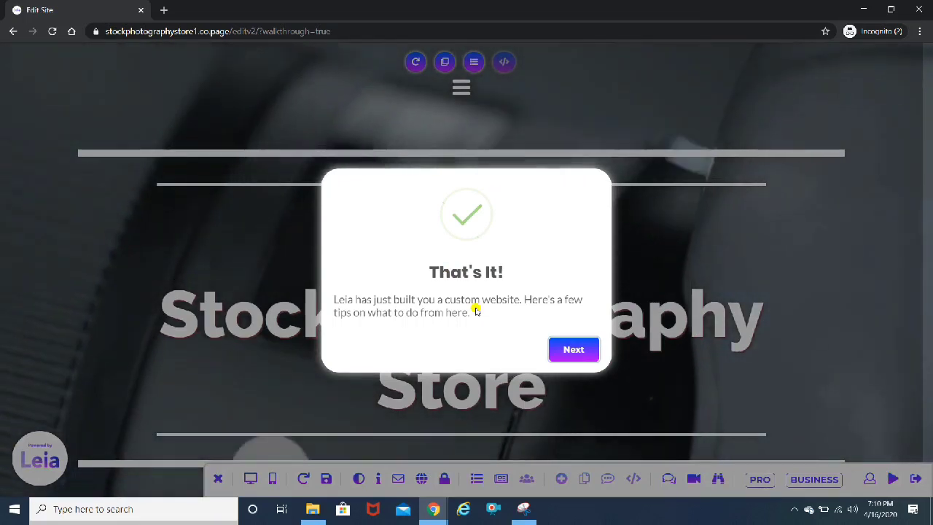
- Start the editor walkthrough and go through its first five tips
click(572, 350)
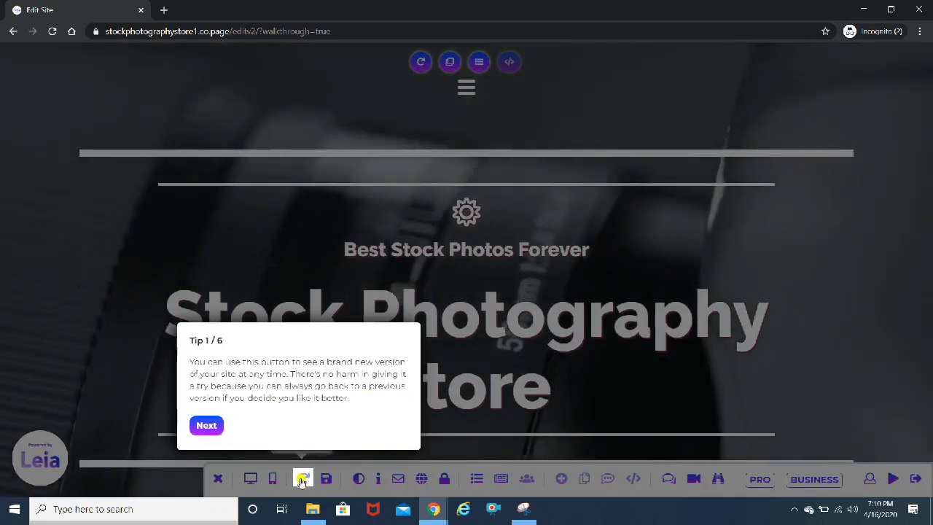
click(206, 428)
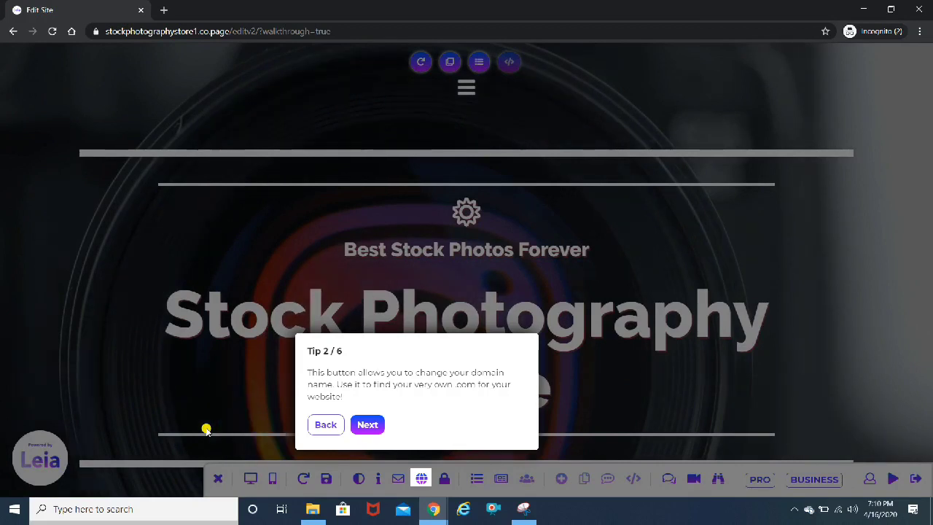
click(368, 425)
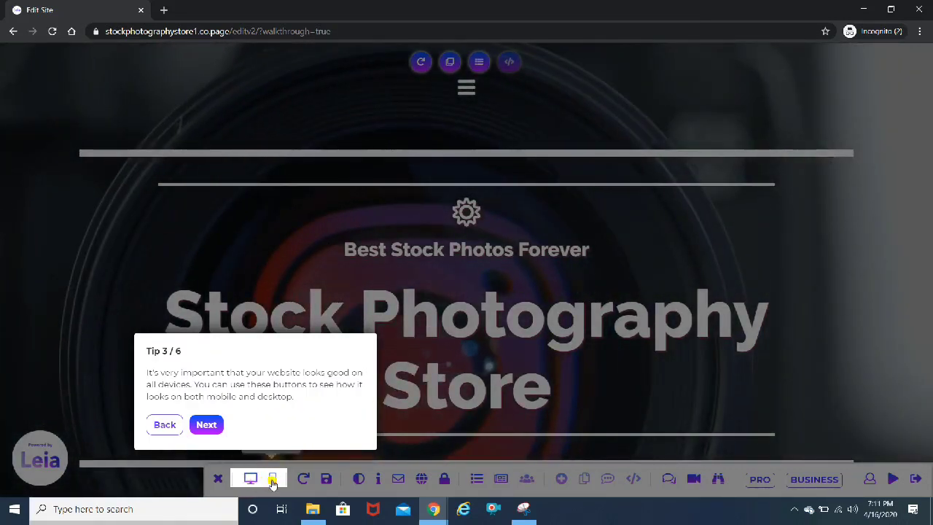
click(212, 430)
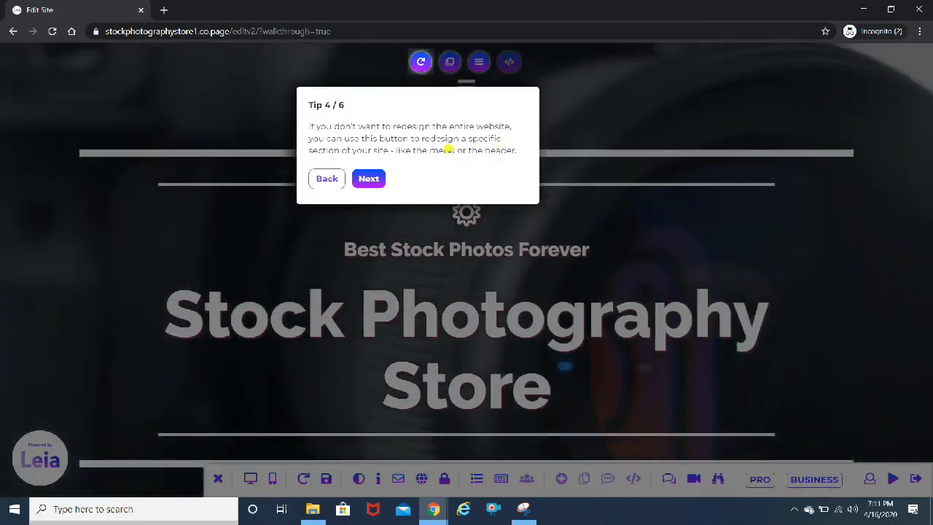
click(371, 178)
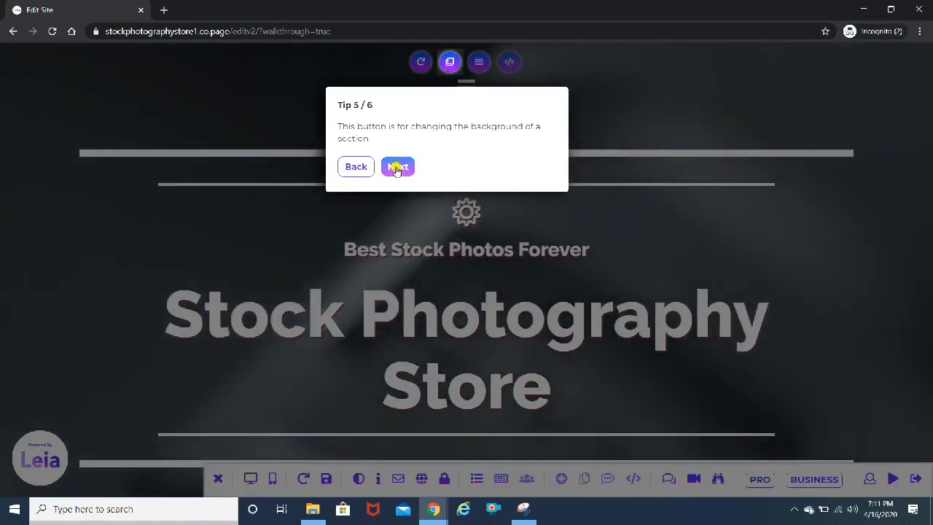
click(399, 167)
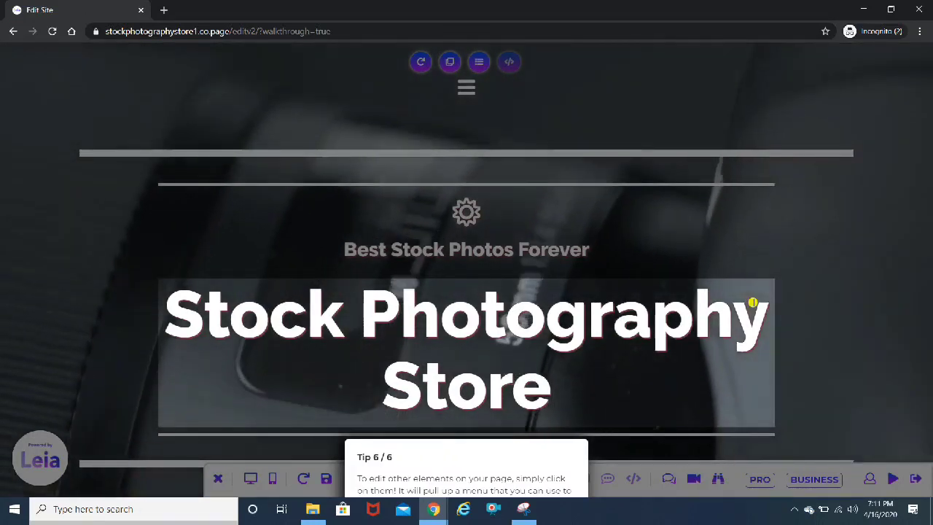
- Finish the last walkthrough tip by selecting the site title, and dismiss the introduction and the element editor
scroll(752, 302, down, 1)
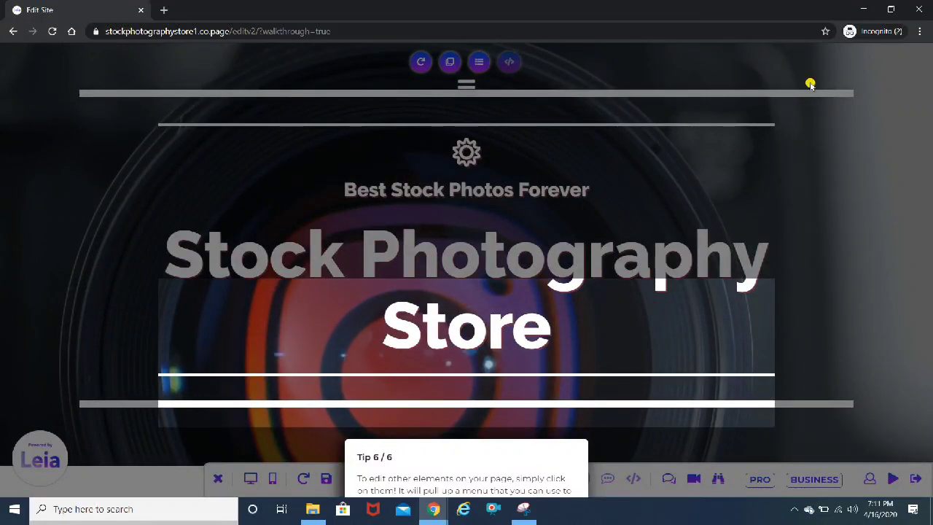
click(890, 11)
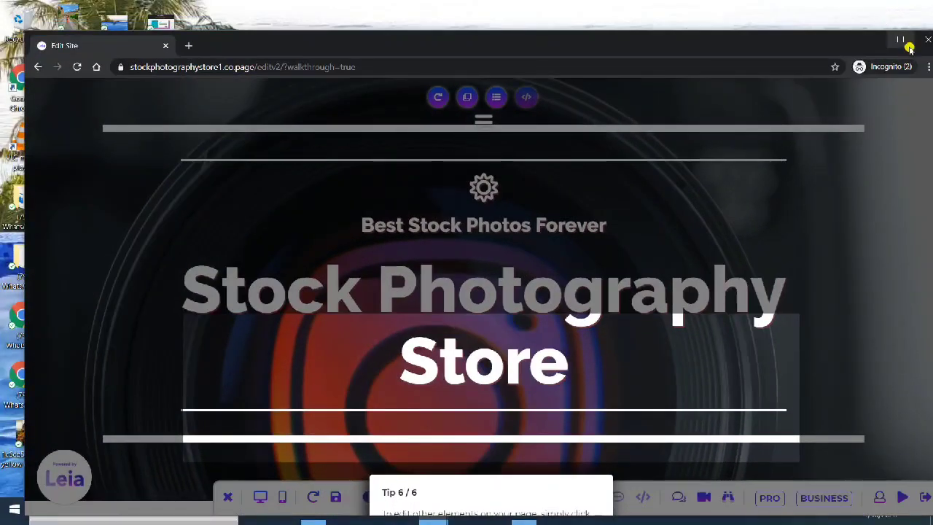
click(901, 43)
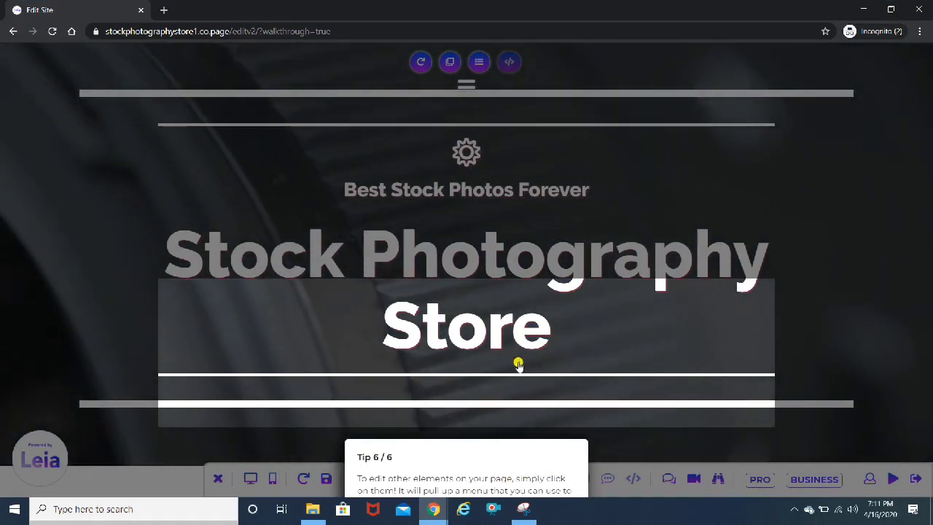
click(518, 363)
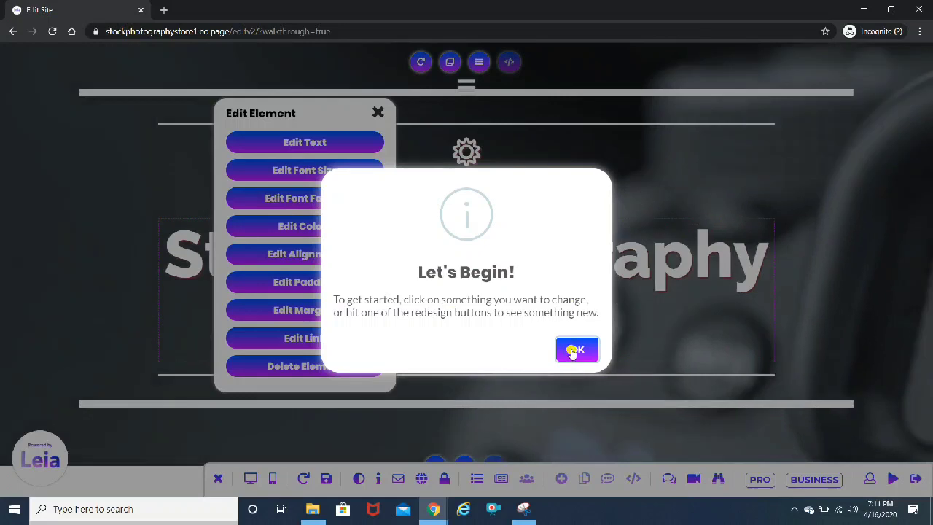
click(568, 349)
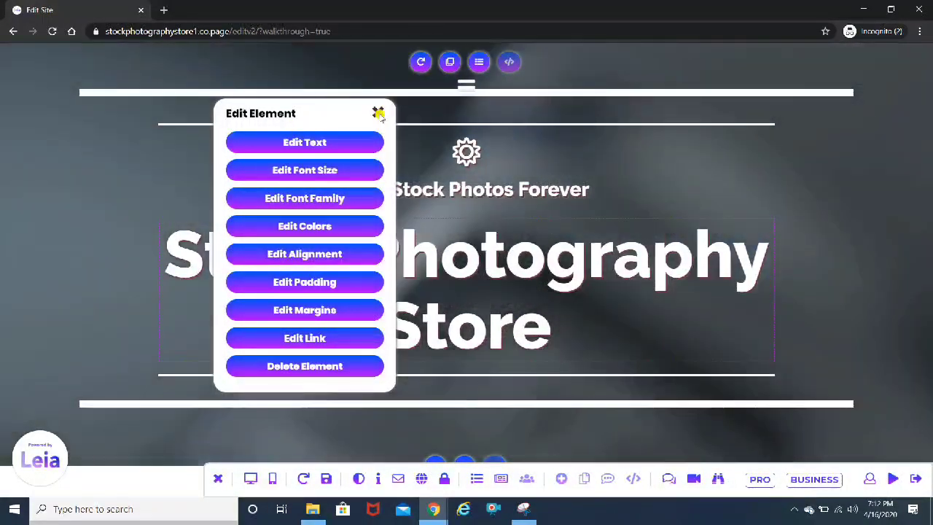
click(378, 115)
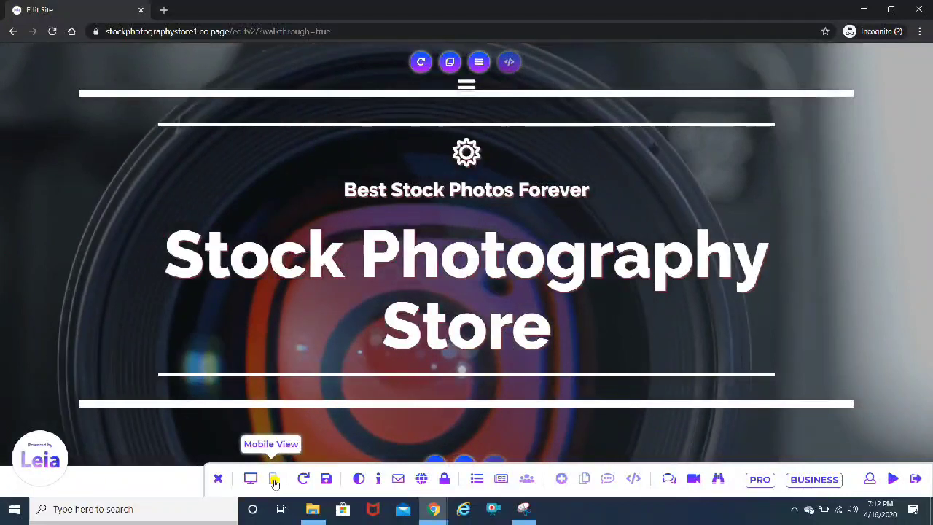
- Switch the site to mobile view and look through the photo gallery on the page
click(272, 478)
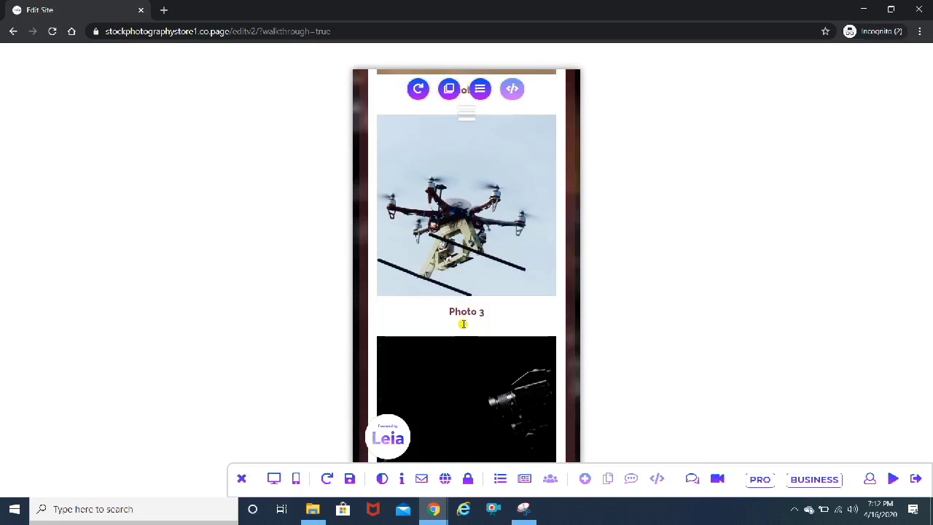
scroll(464, 328, down, 2)
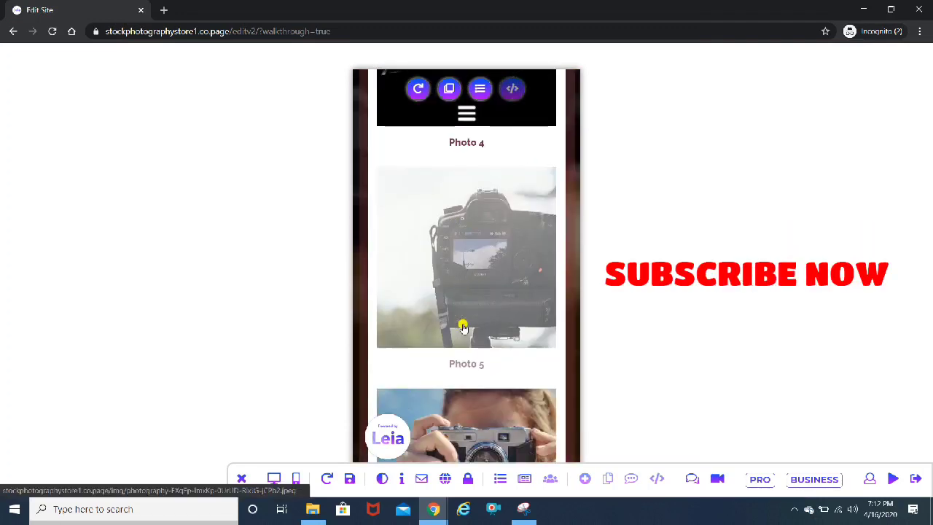
scroll(463, 327, down, 3)
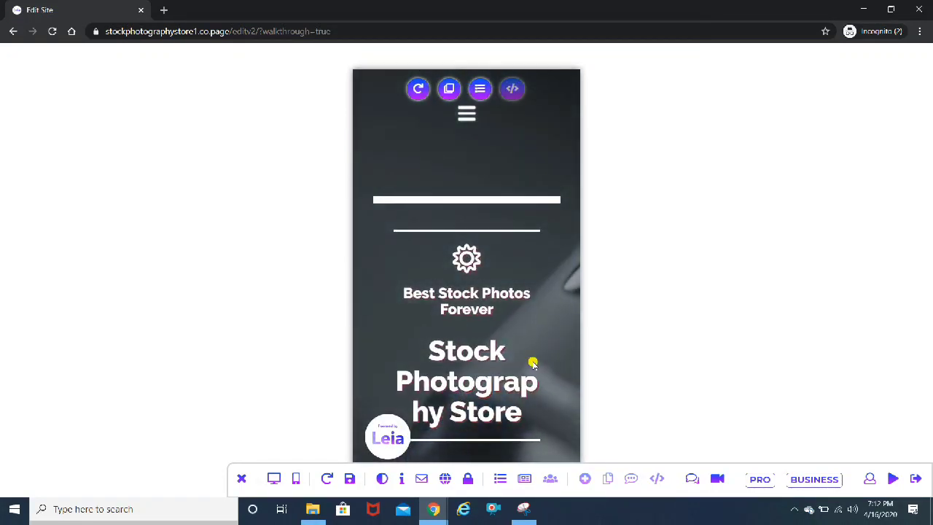
- Set the font size of the "Stock Photography Store" title in mobile view to 38px and close the element editor
click(480, 382)
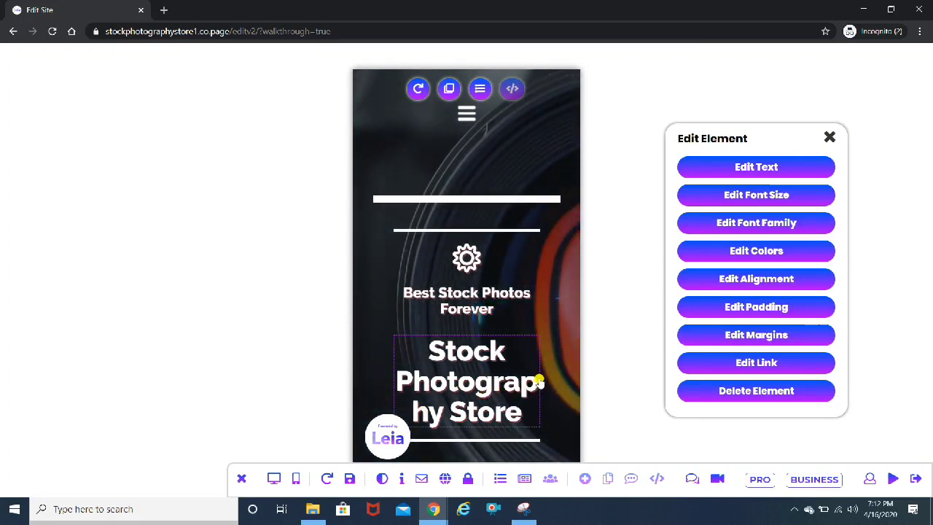
click(762, 196)
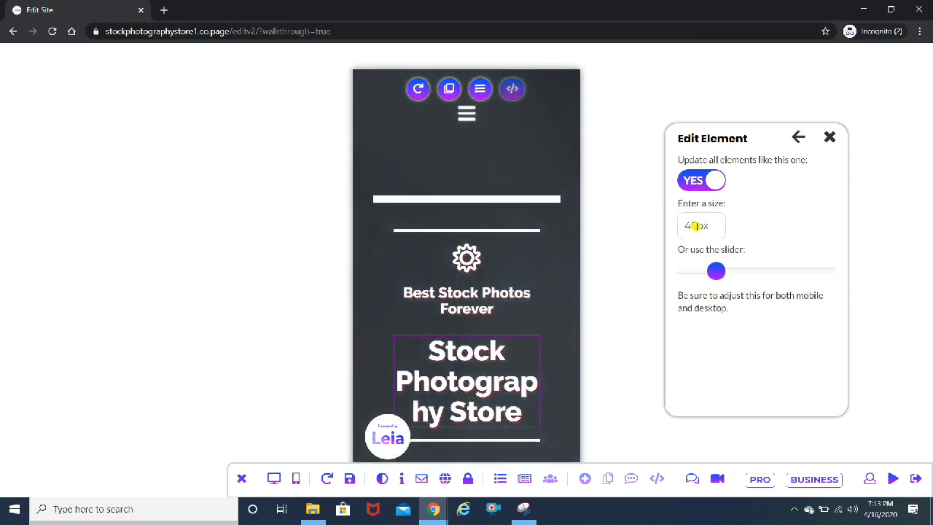
click(694, 226)
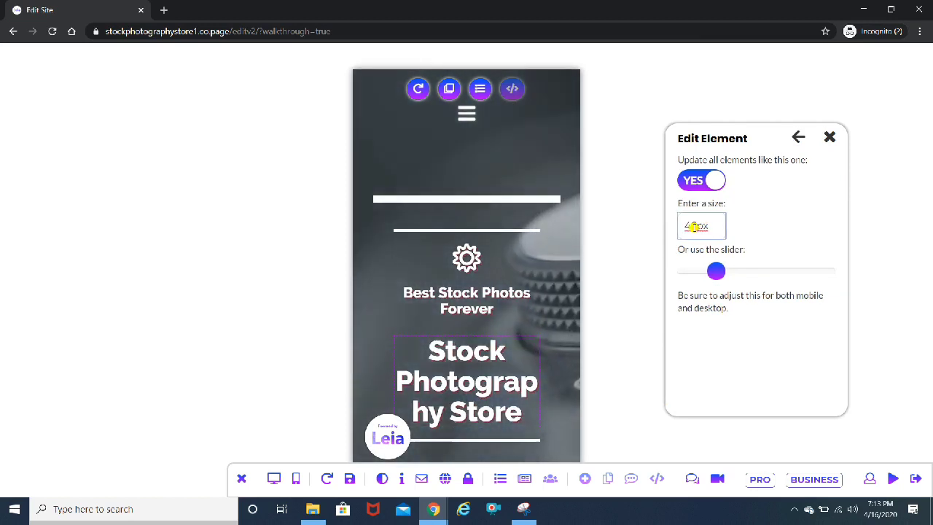
key(BackSpace)
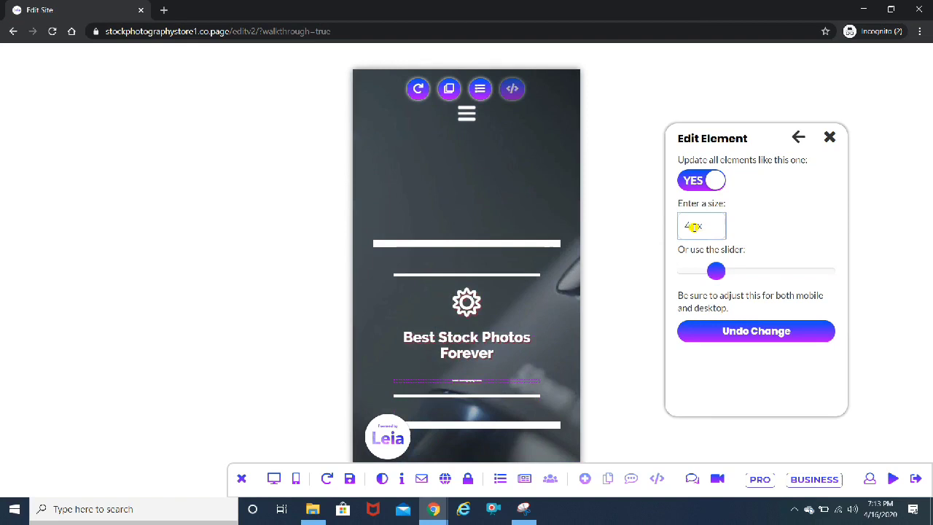
text(0)
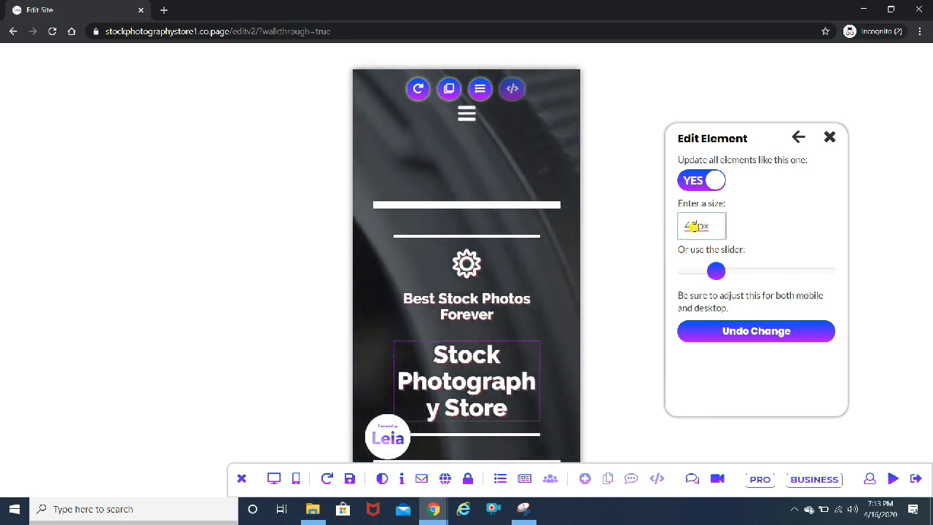
key(BackSpace)
key(BackSpace)
text(38)
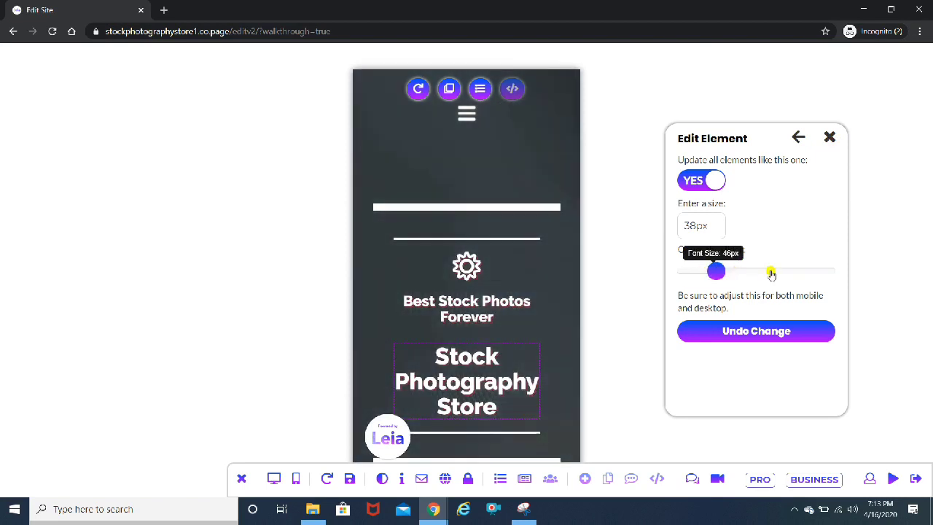
click(830, 138)
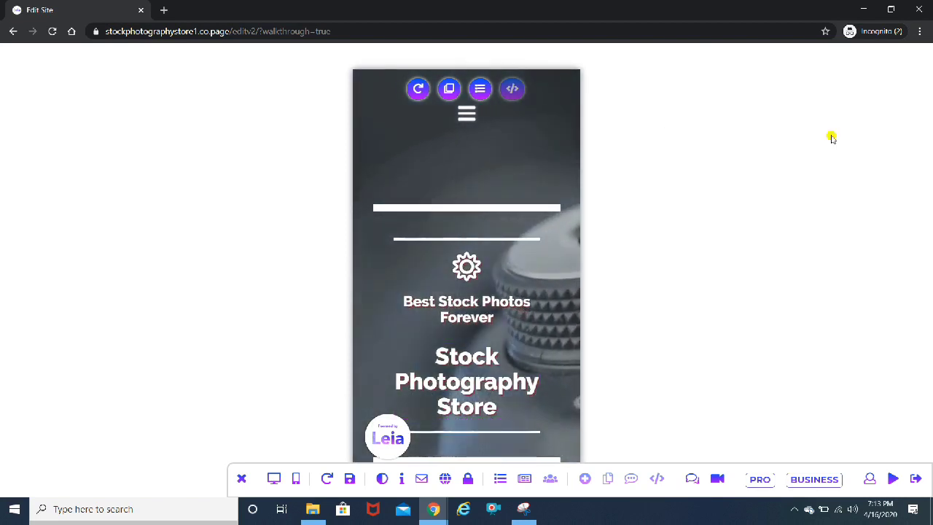
- Switch the site back to desktop view and check the editing options of the Learn More section's paragraph and image
click(274, 481)
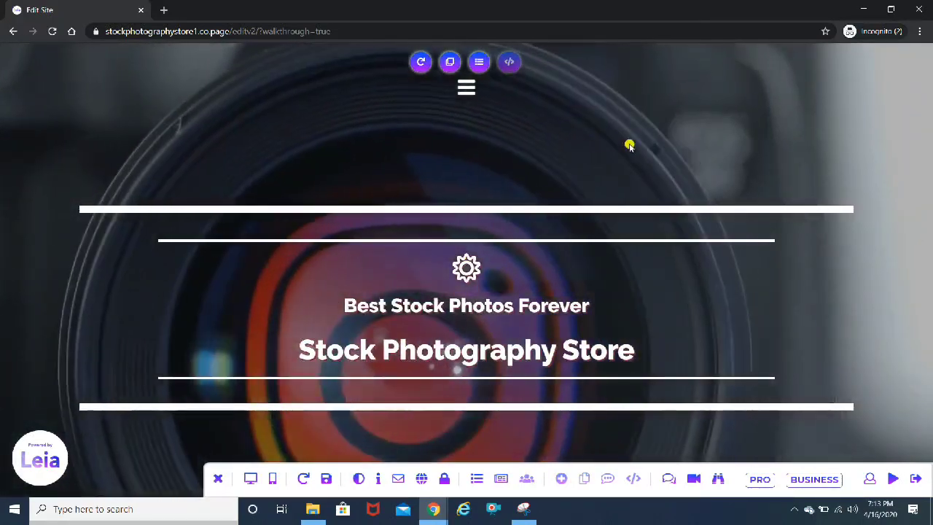
scroll(688, 154, down, 4)
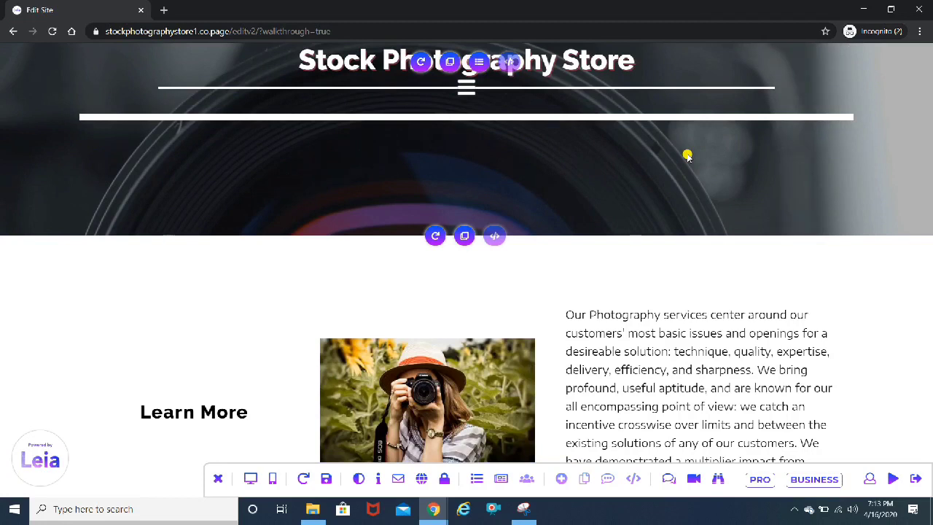
scroll(688, 155, down, 2)
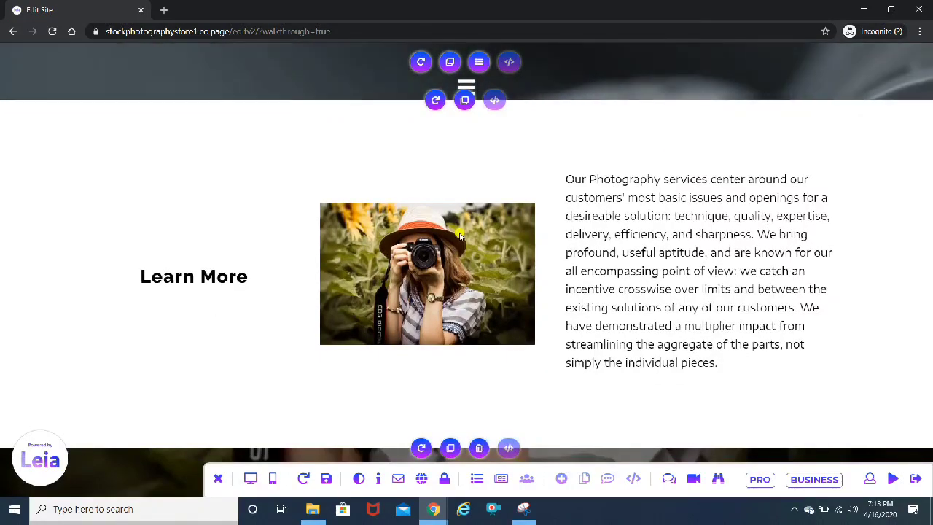
click(674, 216)
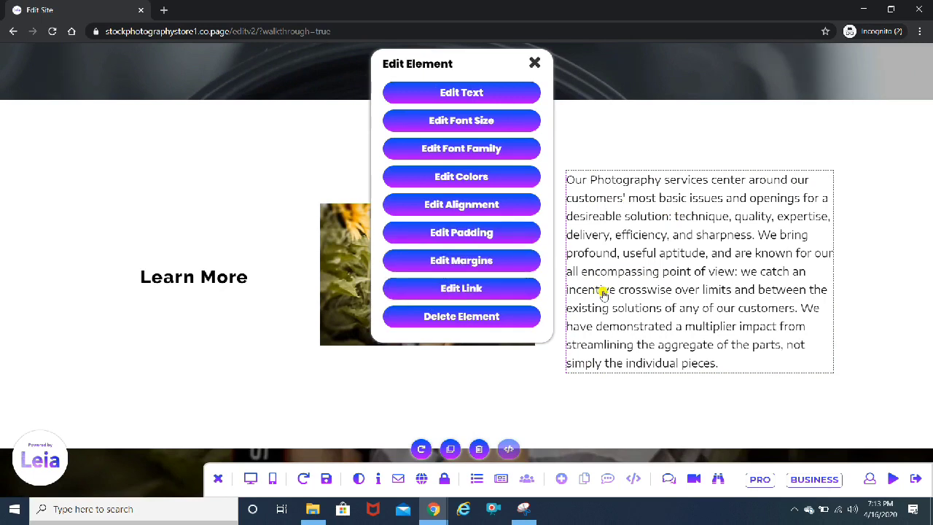
click(347, 319)
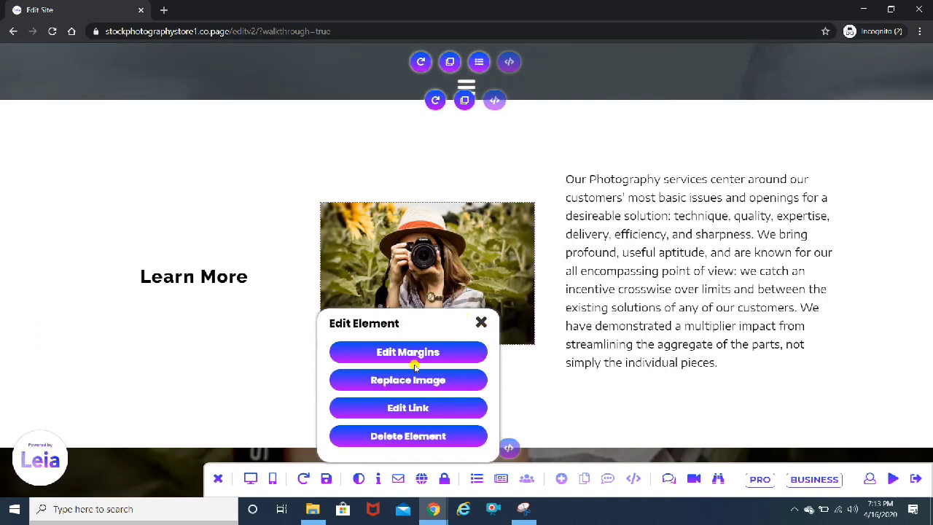
click(481, 322)
- Look through the gallery, blog and contact sections of the page in desktop view
scroll(748, 306, down, 4)
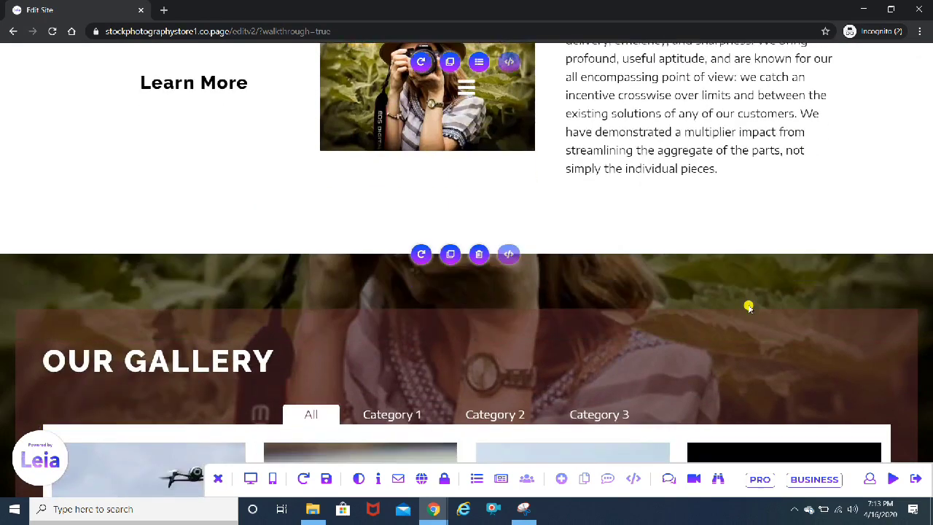
scroll(748, 306, down, 4)
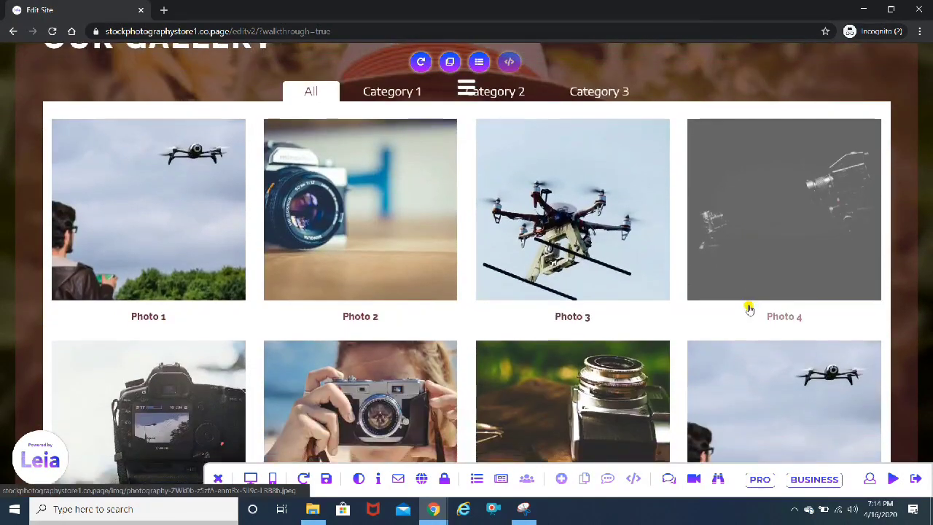
scroll(750, 309, down, 1)
scroll(749, 309, down, 1)
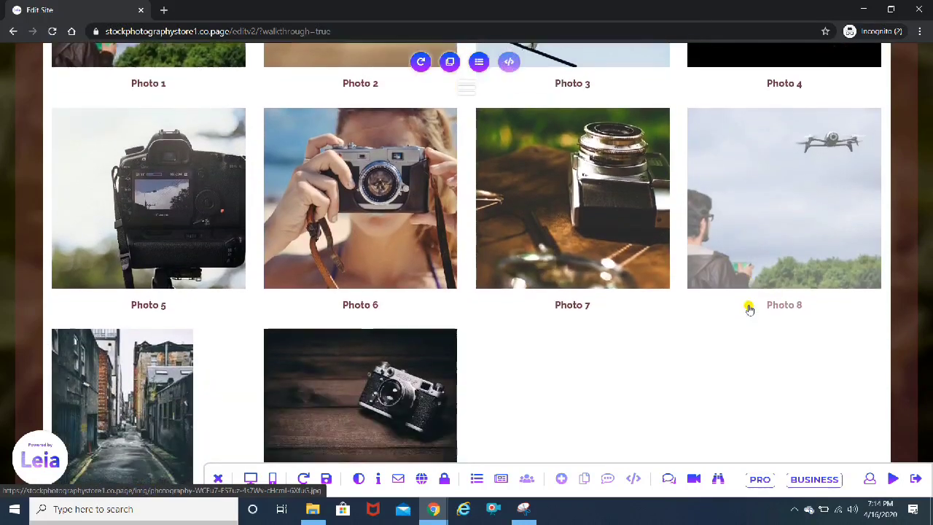
scroll(749, 308, down, 1)
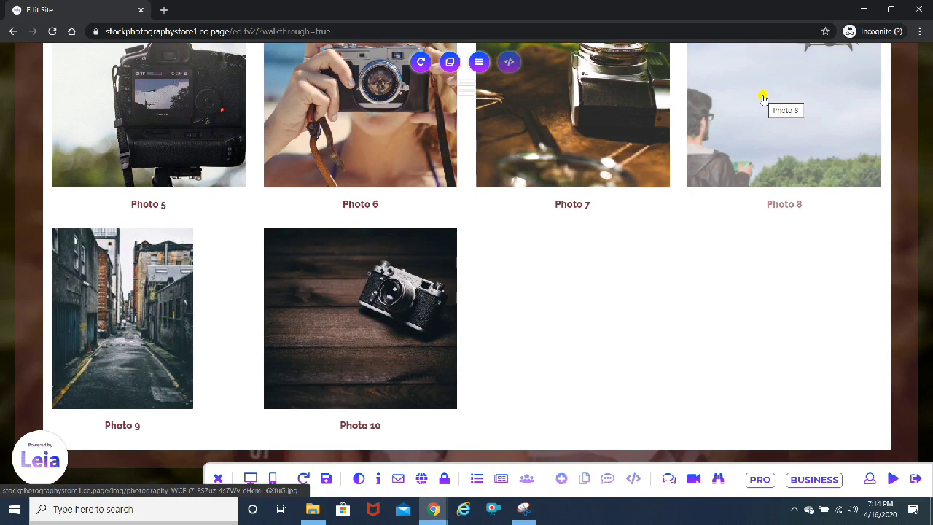
scroll(763, 99, up, 4)
scroll(763, 99, down, 2)
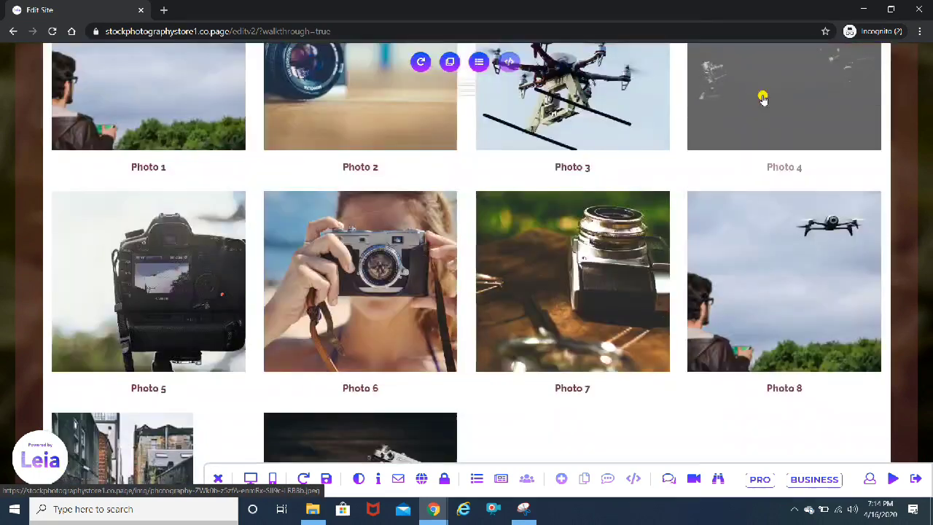
scroll(763, 99, down, 10)
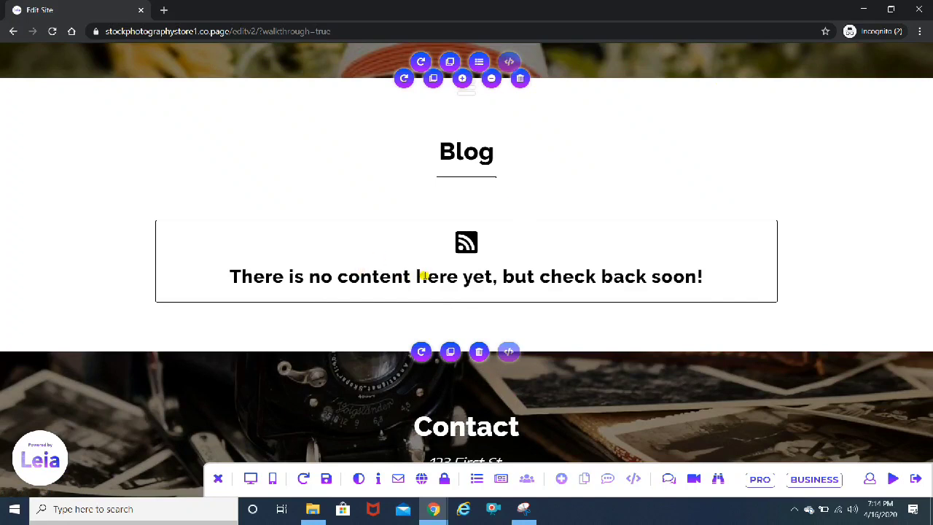
scroll(422, 274, down, 2)
scroll(422, 274, down, 3)
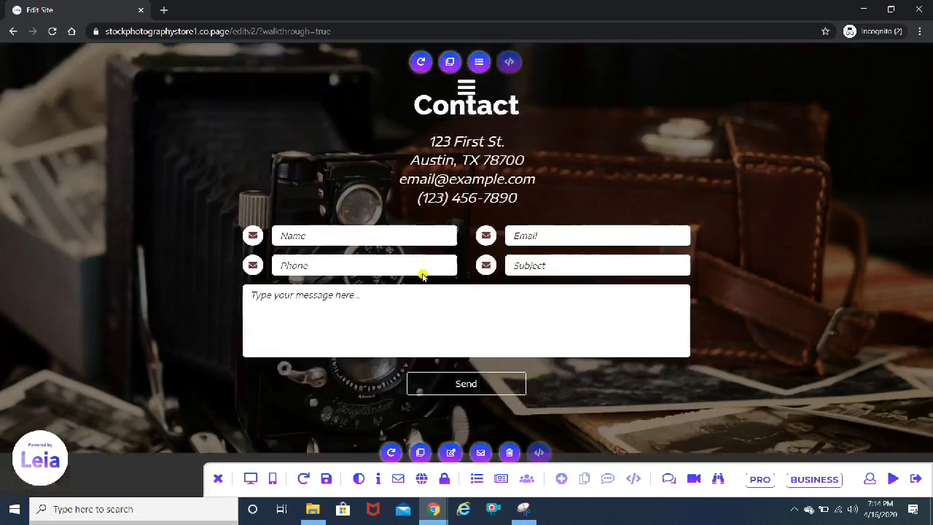
- Check the editing options of the address and phone number lines in the Contact section
scroll(422, 275, up, 1)
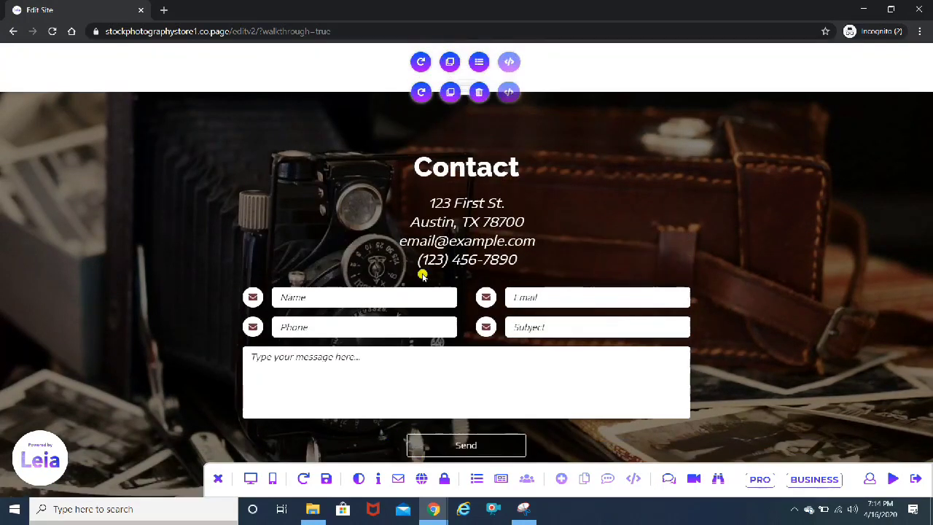
click(457, 224)
click(462, 206)
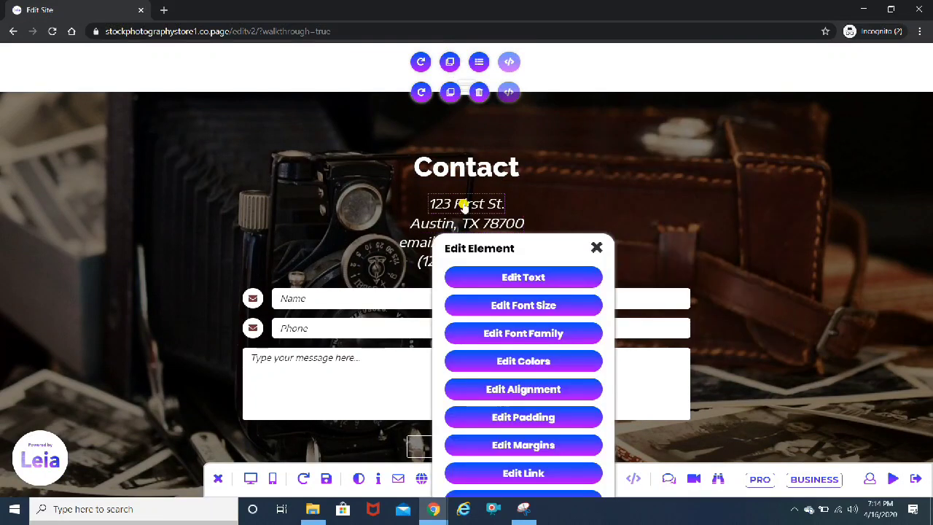
click(430, 227)
click(430, 261)
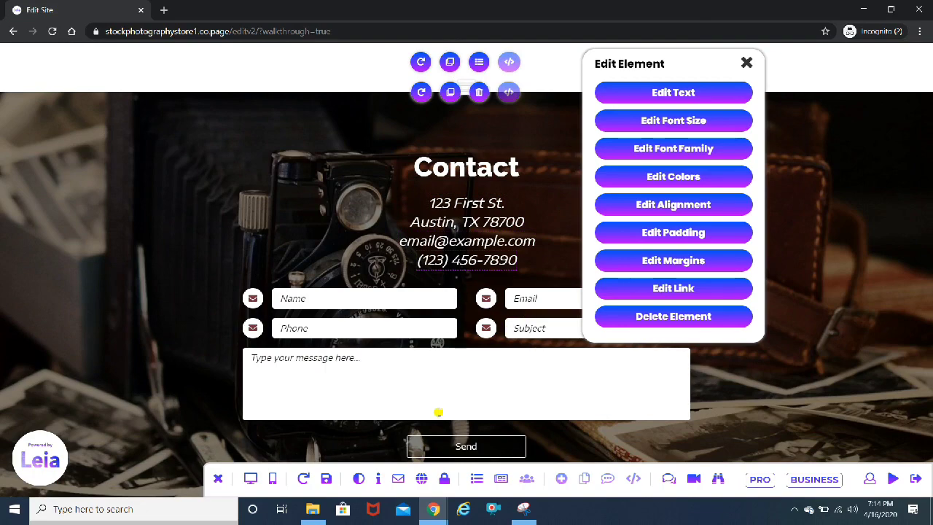
- Open the navigation menu from the page header and dismiss the element editor covering it
scroll(438, 412, down, 1)
scroll(438, 412, up, 10)
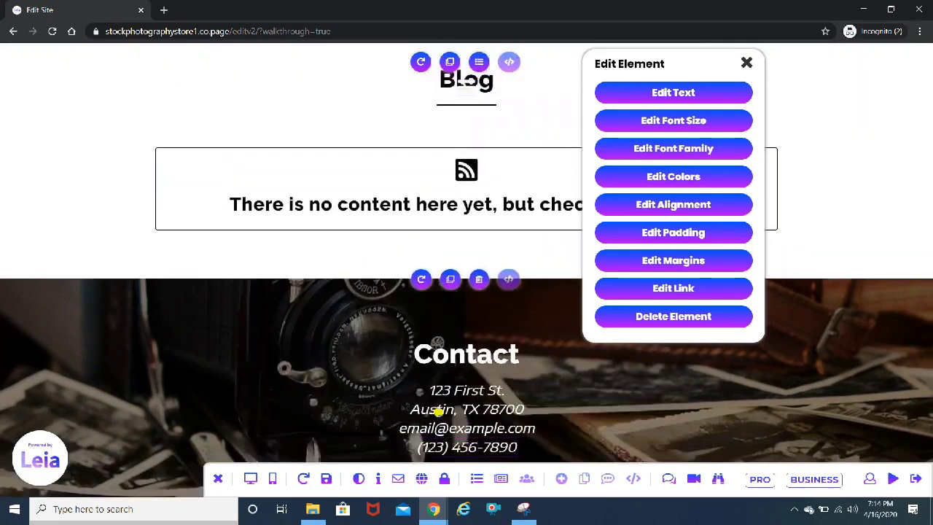
scroll(438, 412, up, 10)
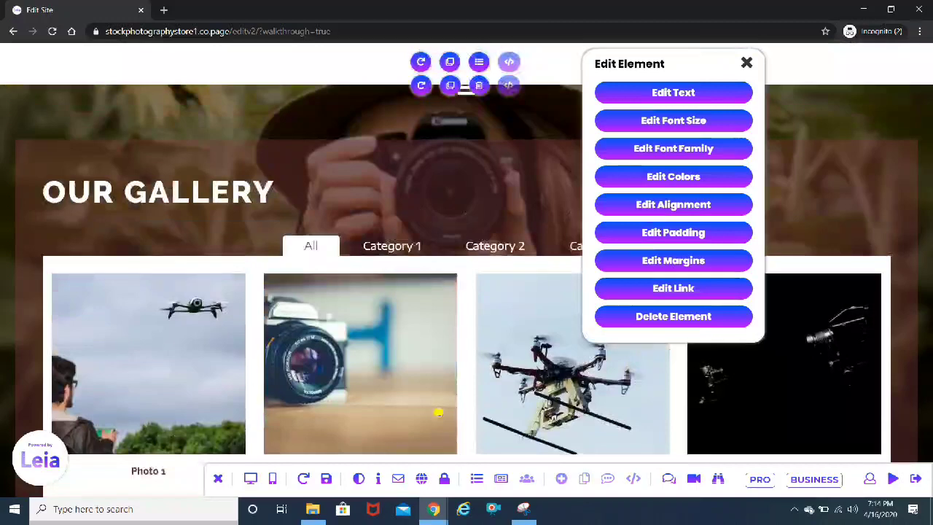
scroll(438, 413, up, 2)
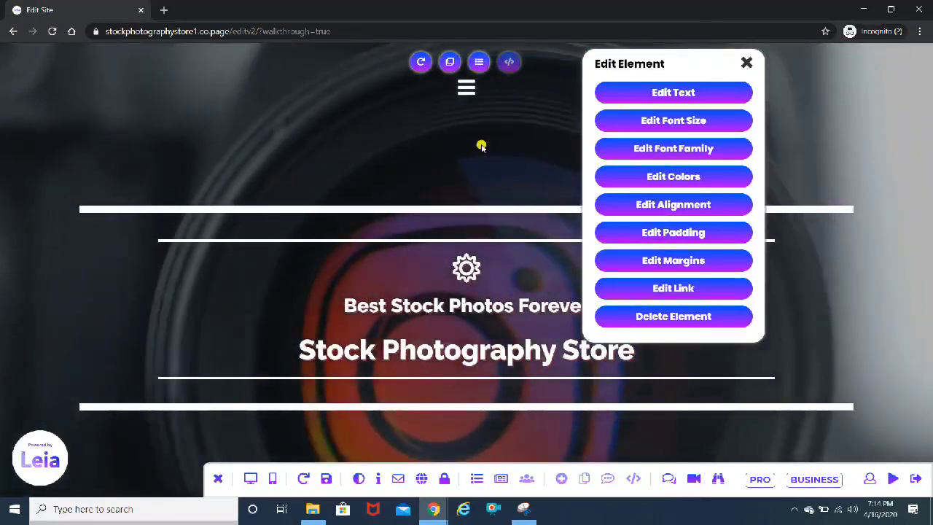
click(467, 91)
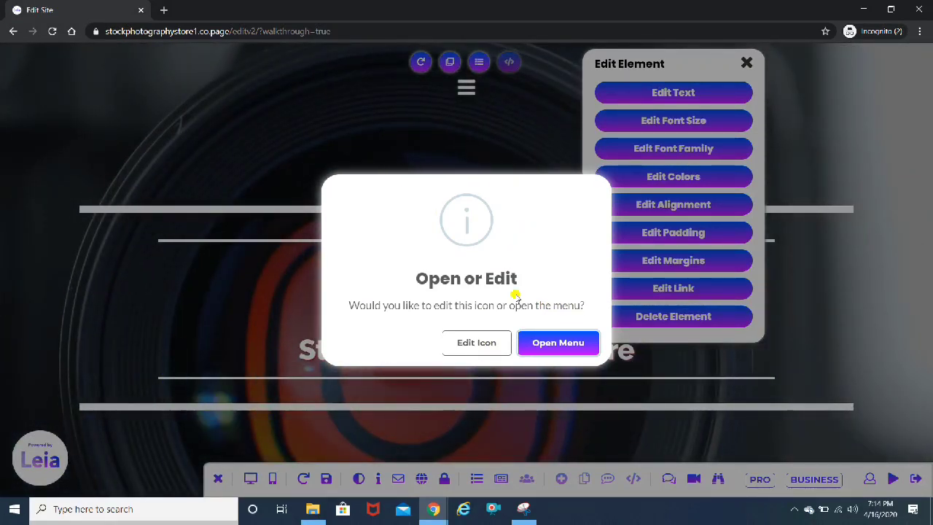
click(557, 352)
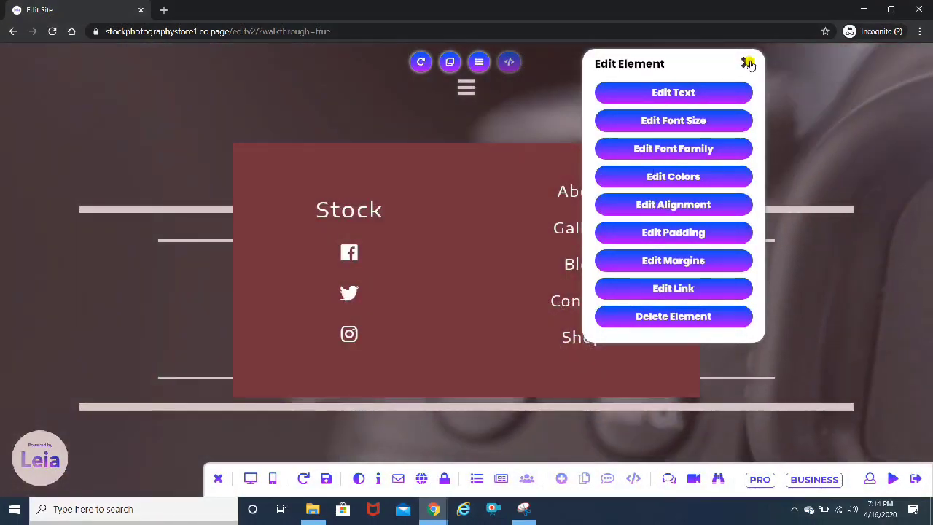
click(746, 63)
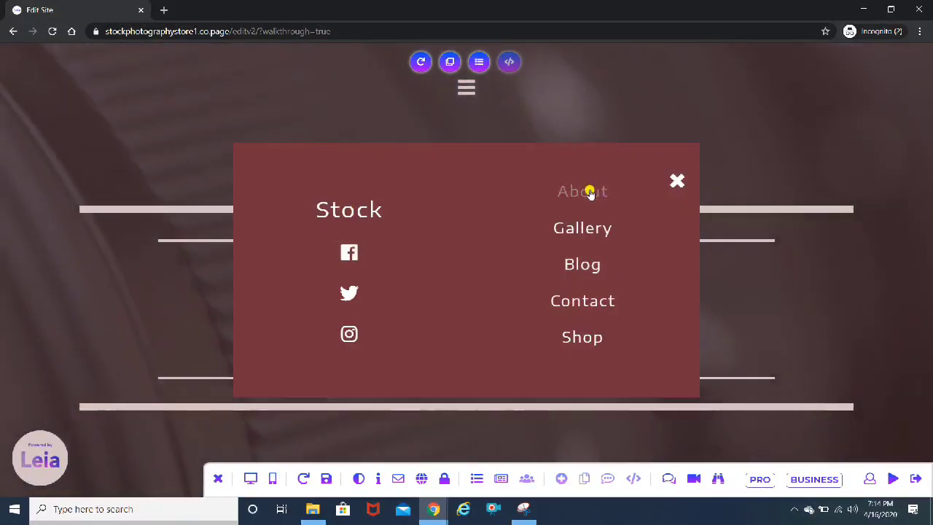
- Rename the "About" entry of the navigation menu to "About Us" and close the element editor
click(590, 192)
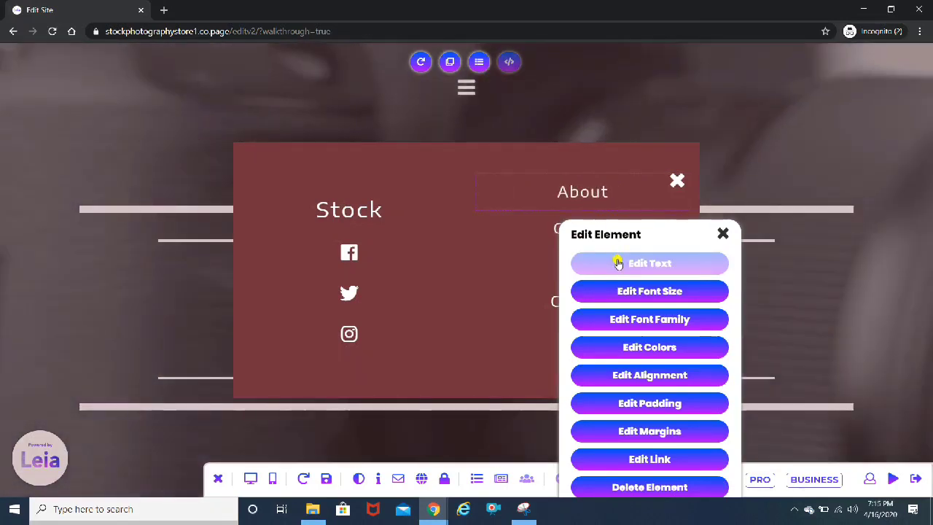
click(618, 262)
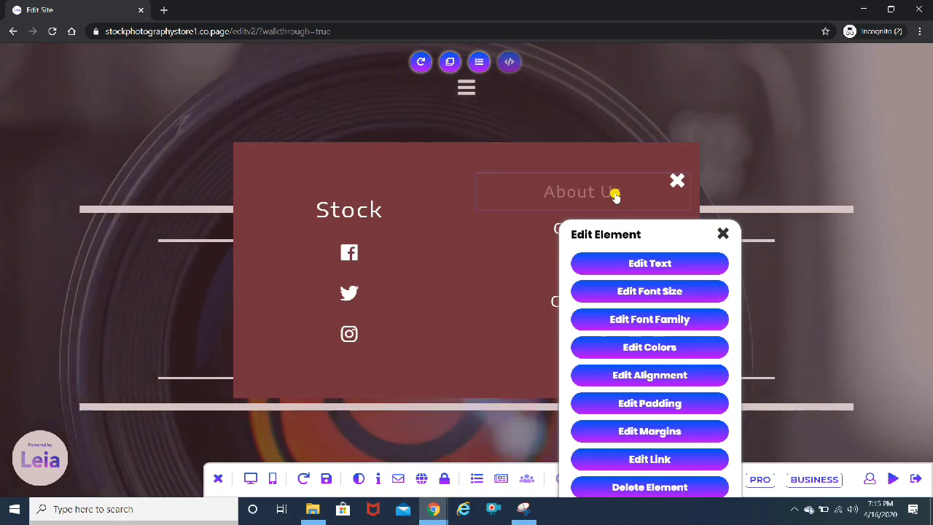
click(723, 234)
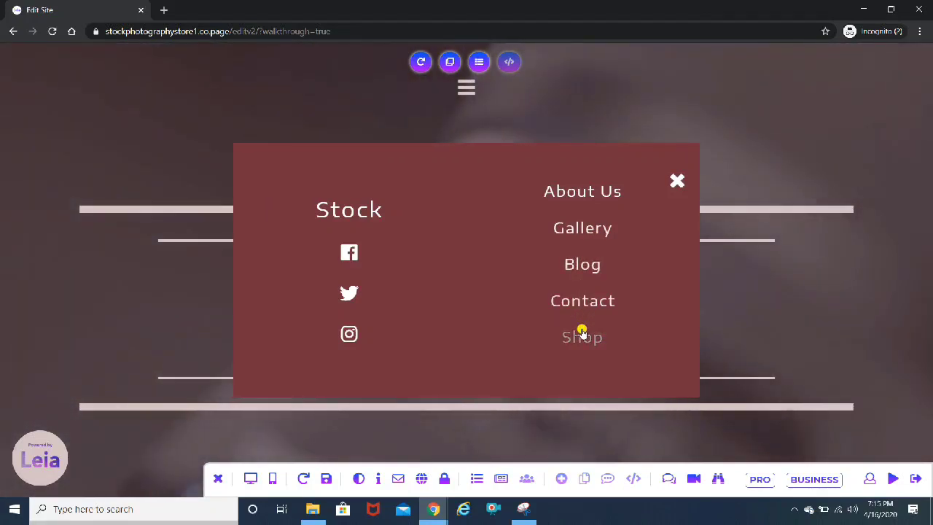
- Rename the "Contact" entry of the navigation menu to "Contact Us" and close the element editor
click(600, 302)
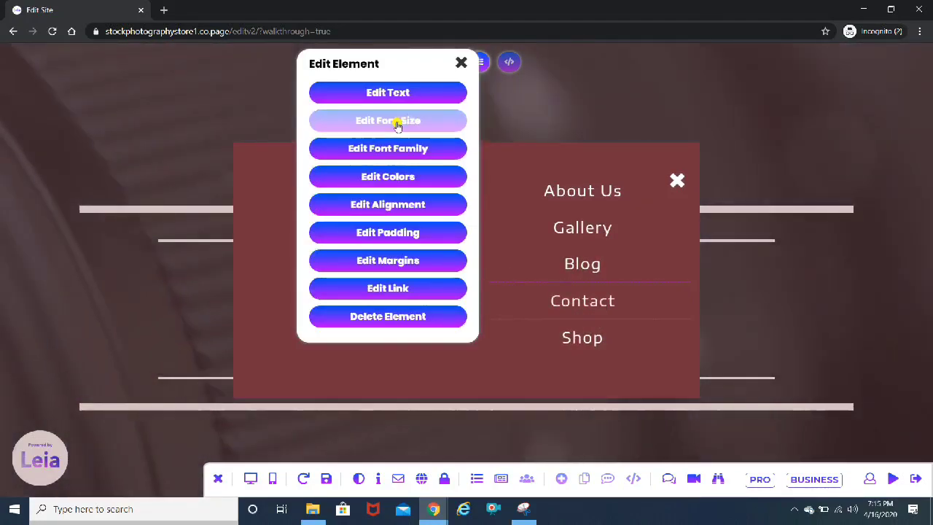
click(393, 92)
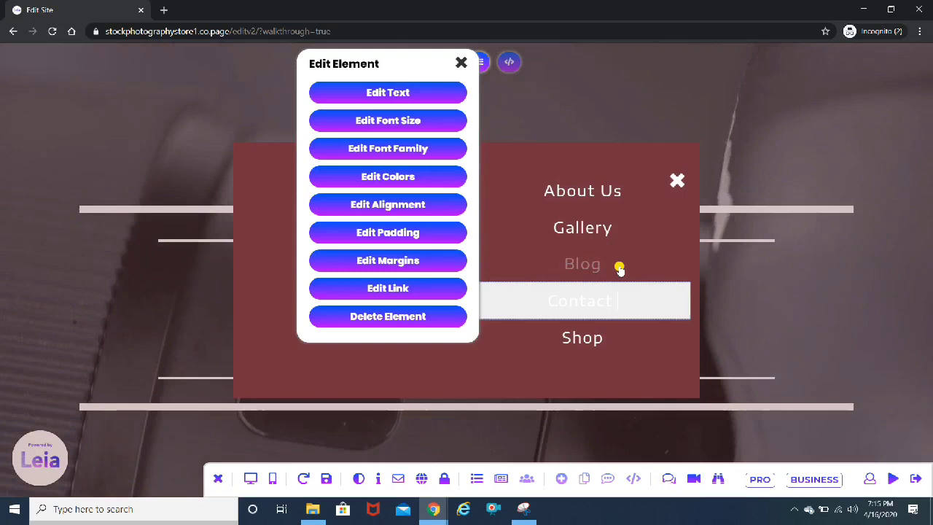
text(Us)
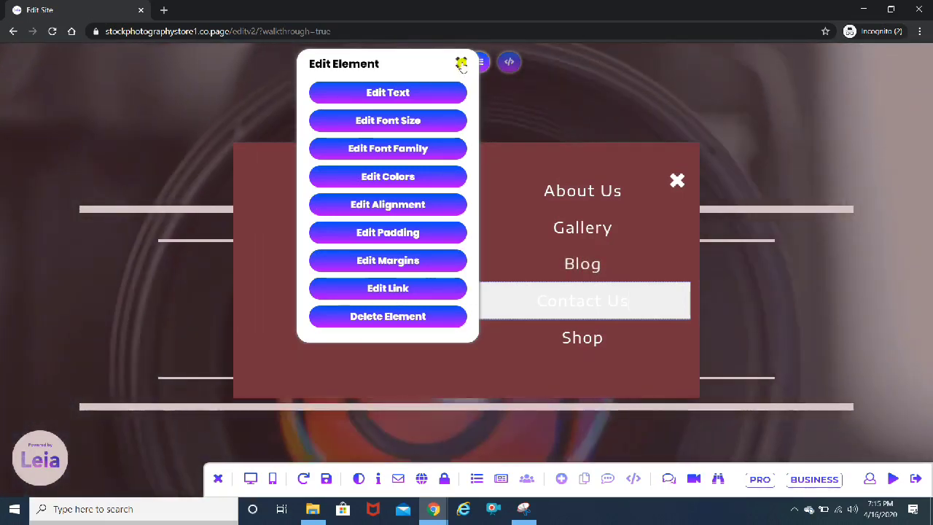
click(461, 63)
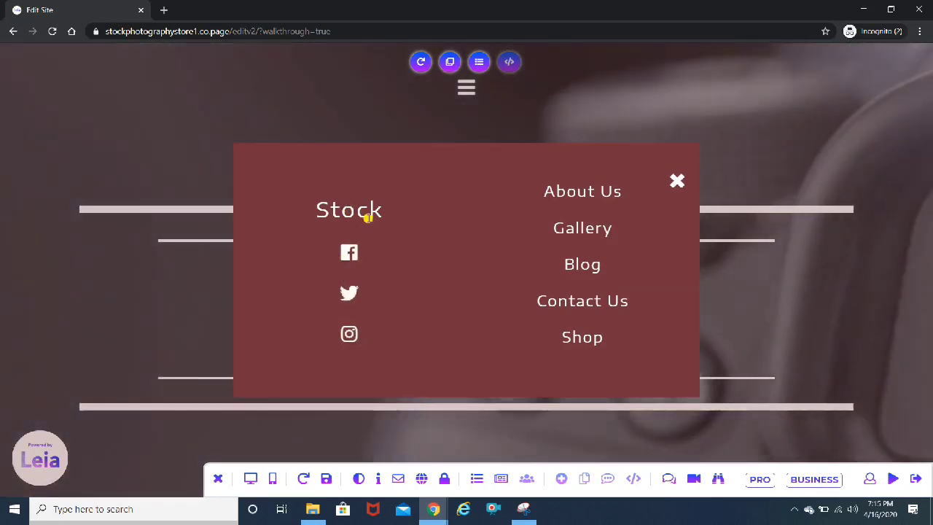
- Replace the navigation menu's "Stock" heading with "Menu" and close the element editor
click(362, 210)
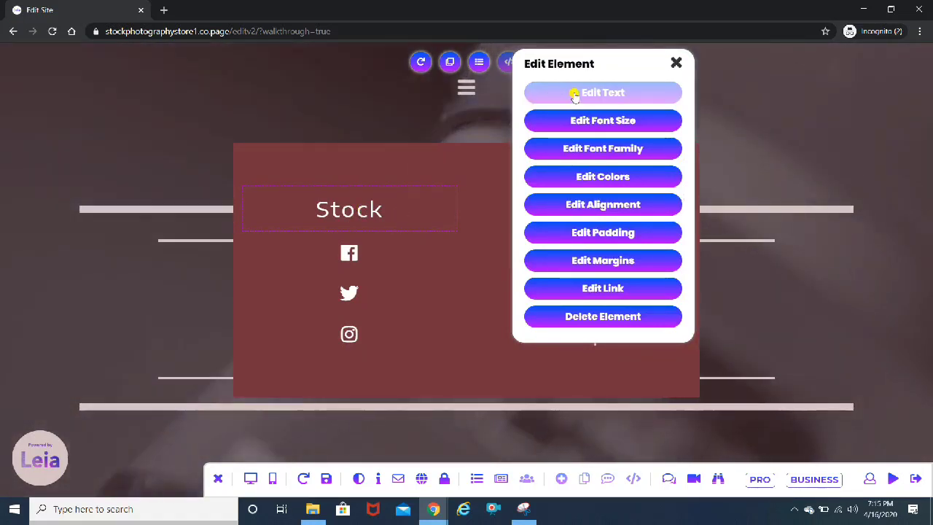
click(575, 96)
key(BackSpace)
key(BackSpace)
key(BackSpace)
key(BackSpace)
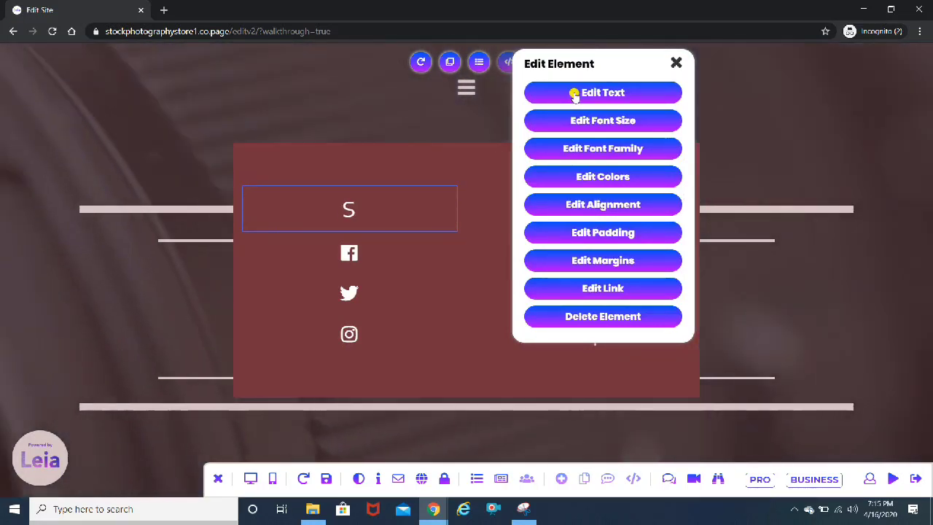
key(BackSpace)
text(Menu)
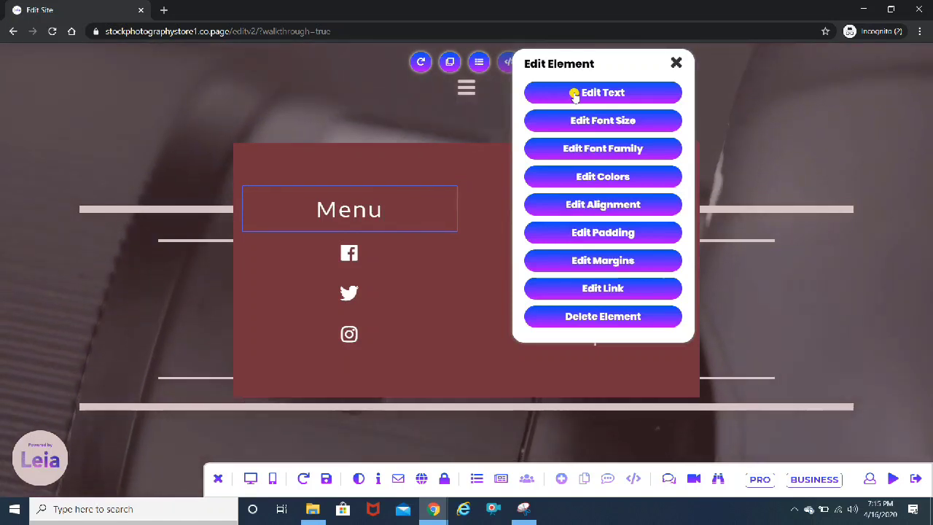
click(675, 64)
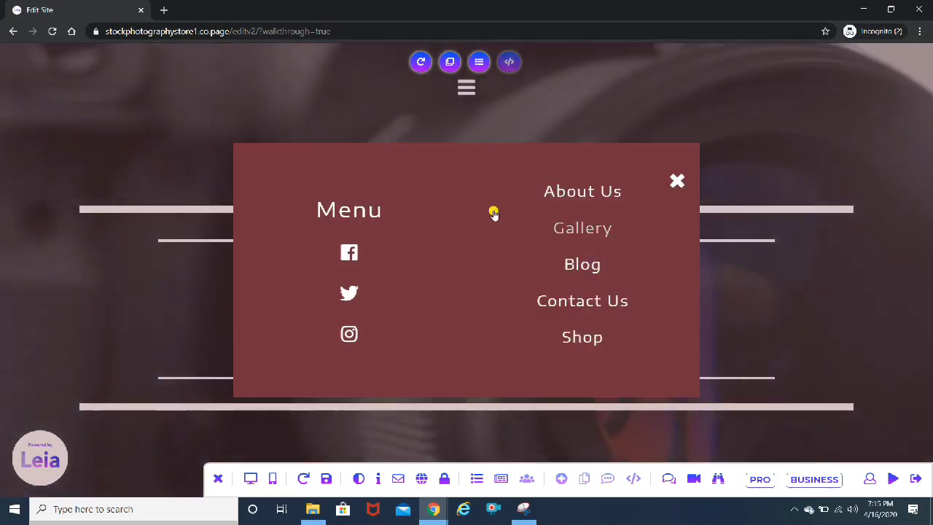
- Close the navigation menu and go down the page to the gallery section
click(677, 182)
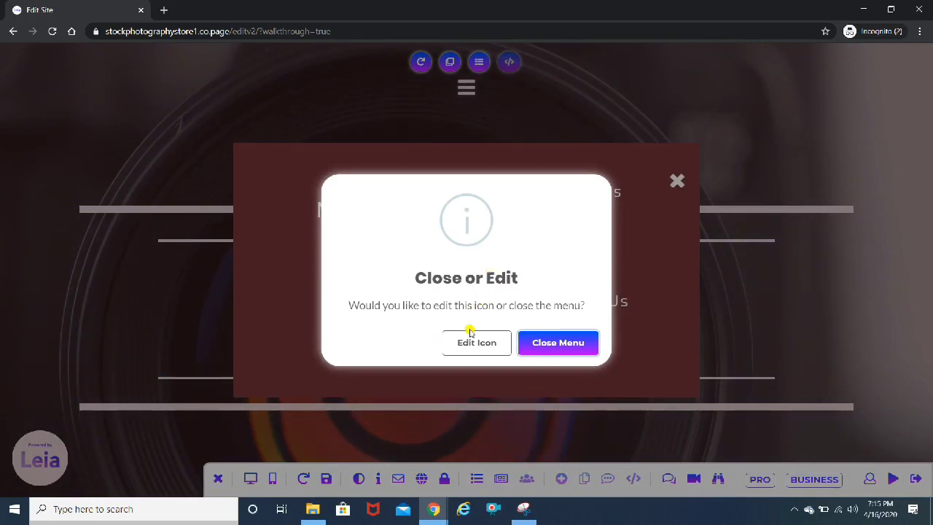
click(550, 342)
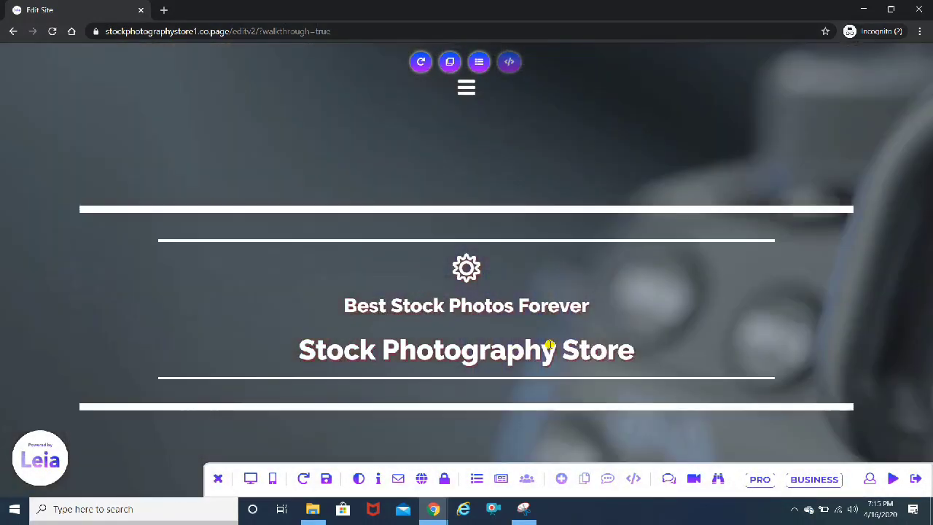
scroll(548, 347, down, 5)
scroll(550, 344, down, 8)
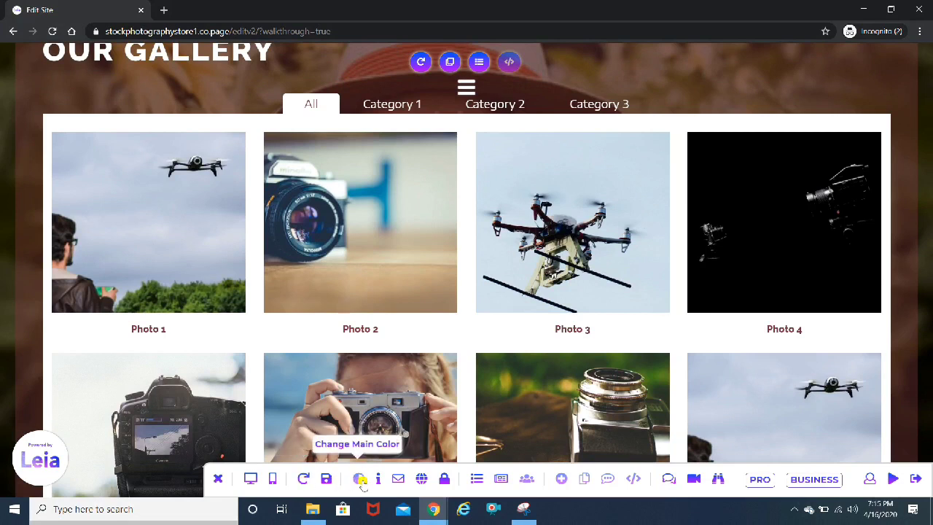
- Check the option for changing the website's domain name and dismiss it without searching for a new one
click(422, 480)
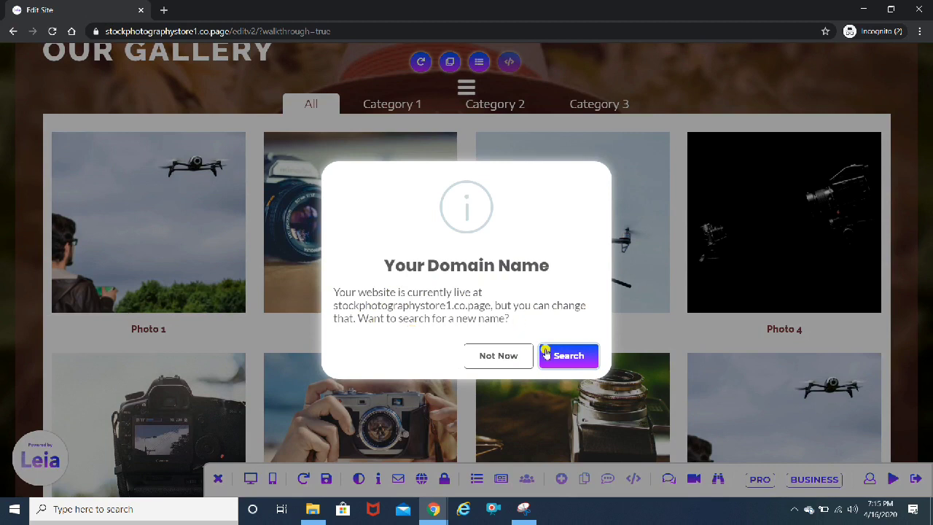
click(673, 330)
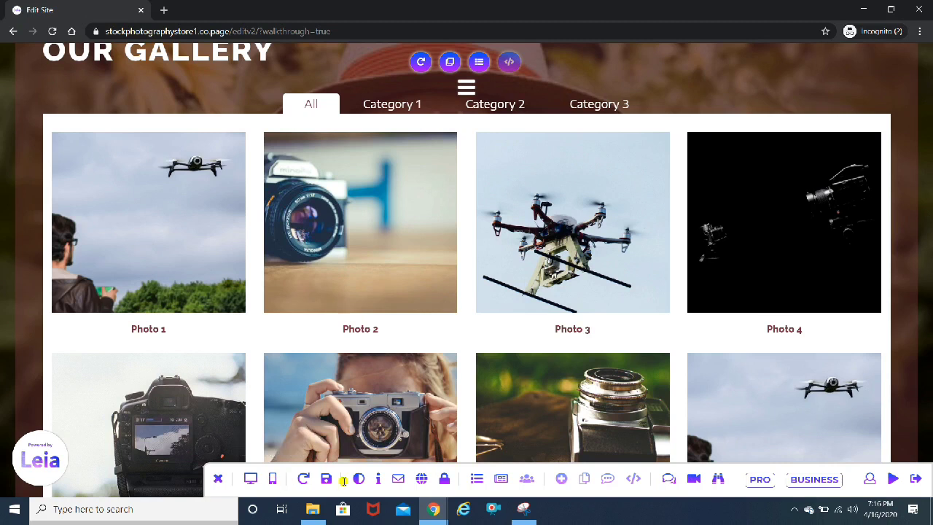
- Redesign the whole site with a newly generated layout and confirm the redesign
click(303, 479)
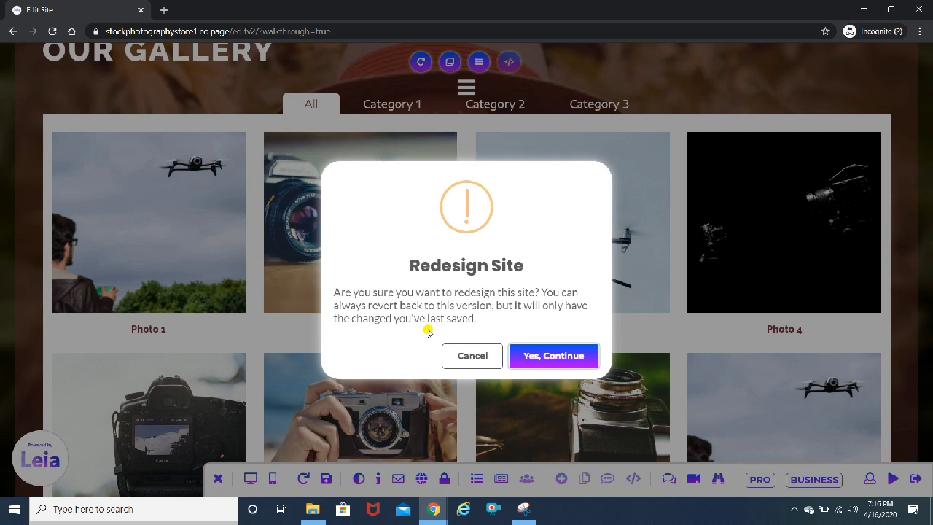
click(551, 357)
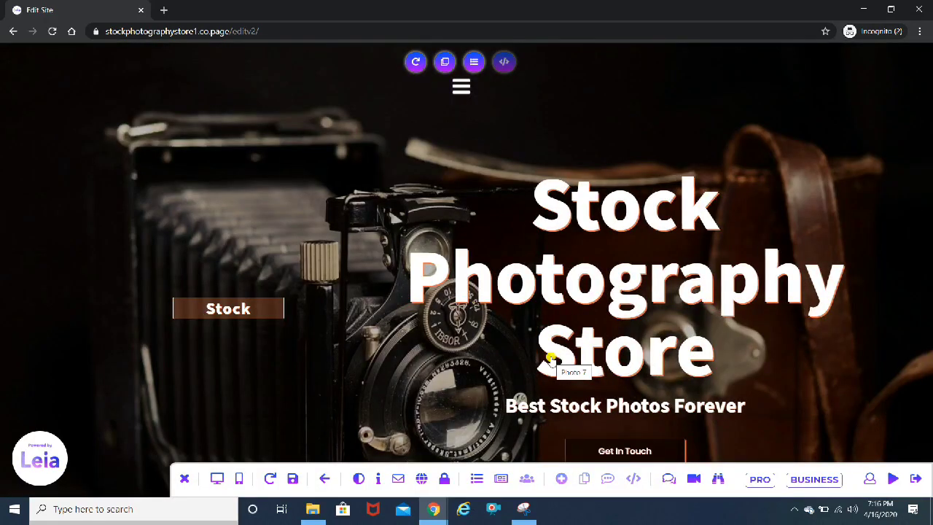
- Replace the "Get In Touch" button text in the hero section with "Buy Now" and close the element editor
scroll(811, 149, down, 6)
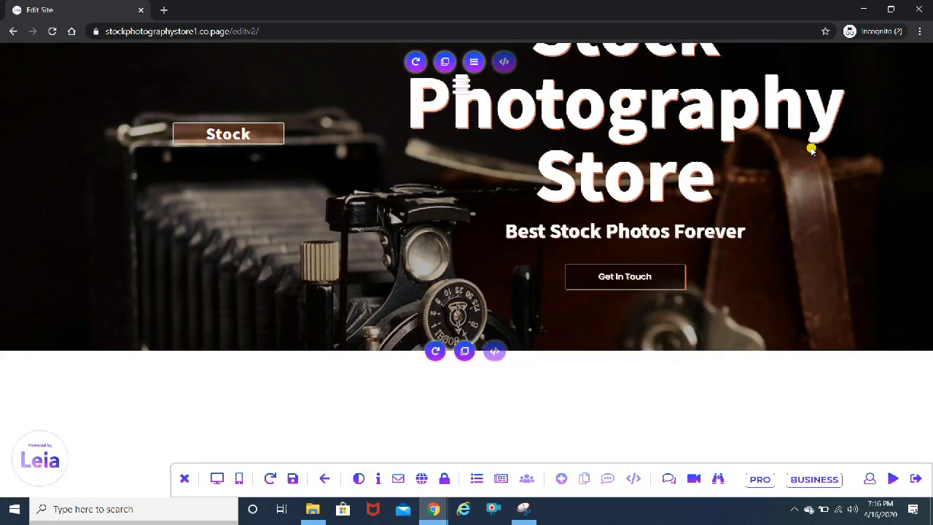
scroll(812, 150, up, 6)
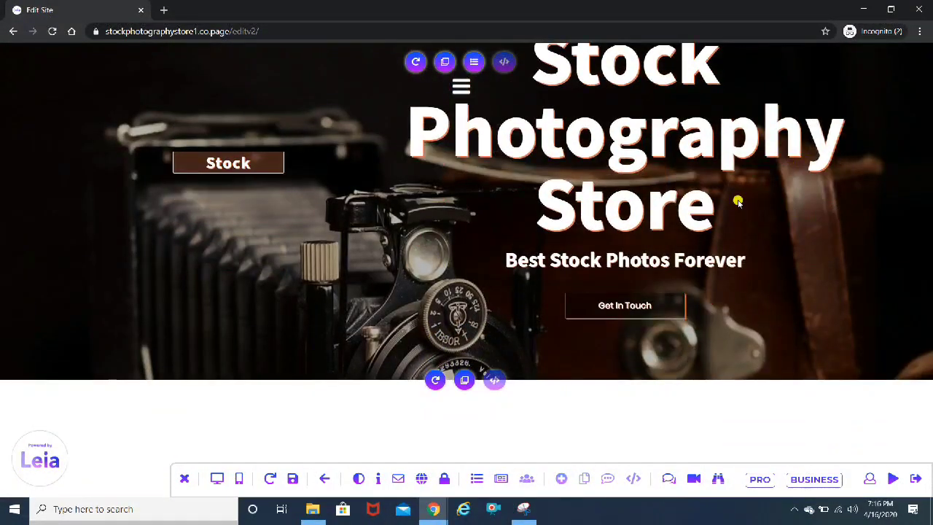
click(632, 305)
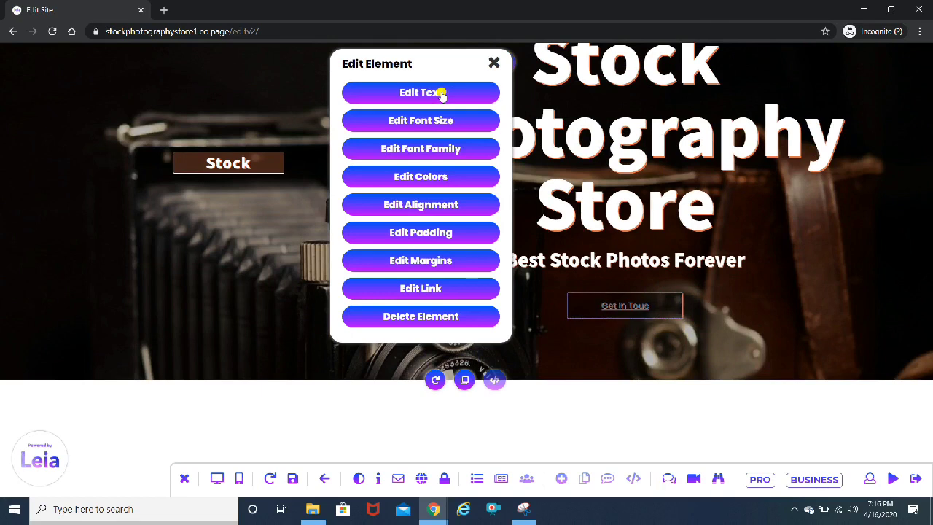
key(BackSpace)
key(BackSpace)
key(BackSpace)
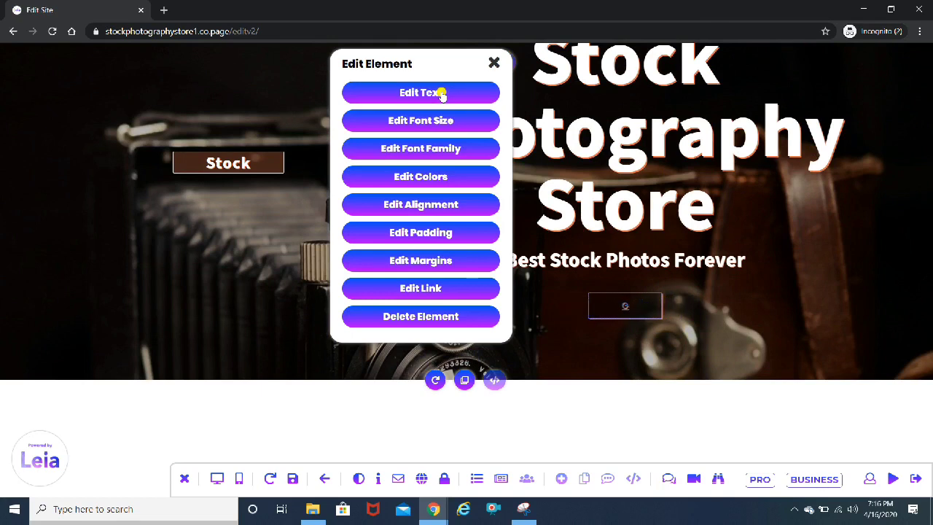
text(Buy Now)
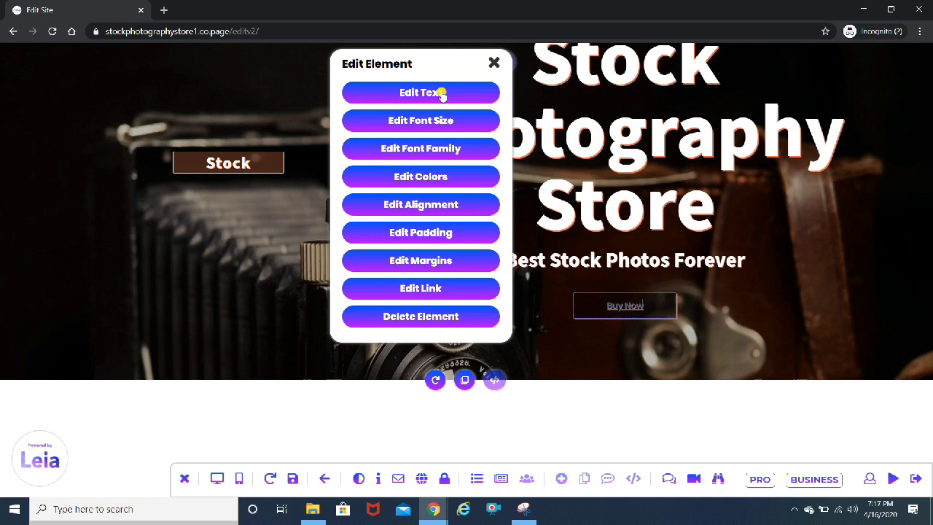
click(494, 65)
- Review the redesigned page from the hero section through the About, Gallery, Blog and Message Us sections
scroll(735, 223, down, 5)
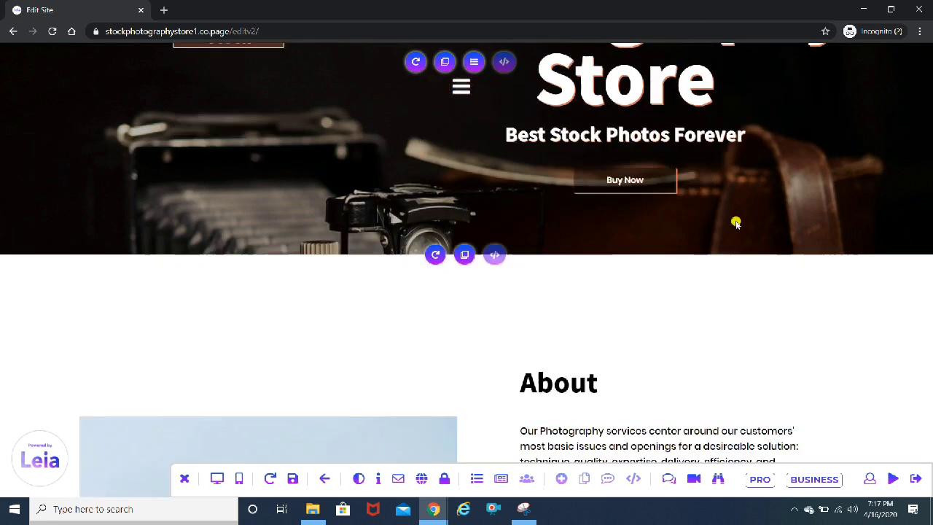
scroll(734, 223, up, 2)
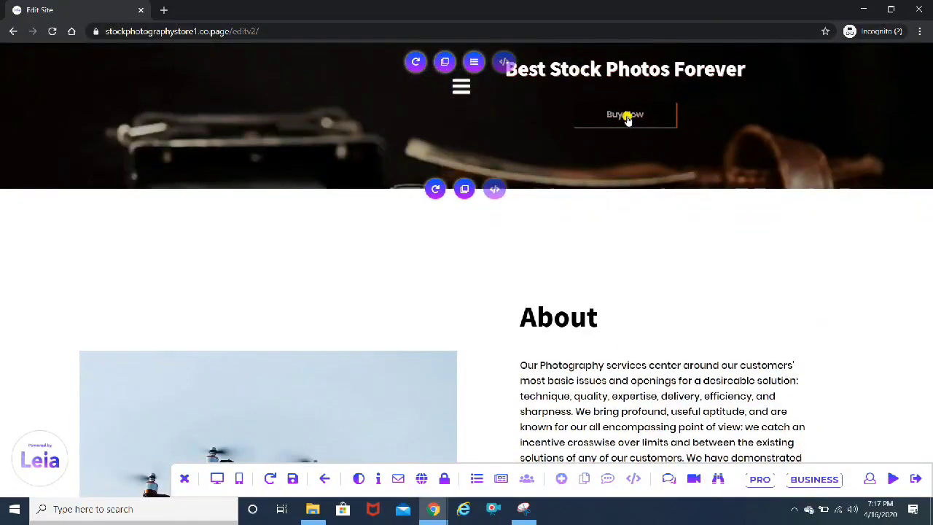
scroll(743, 226, down, 2)
scroll(742, 226, up, 5)
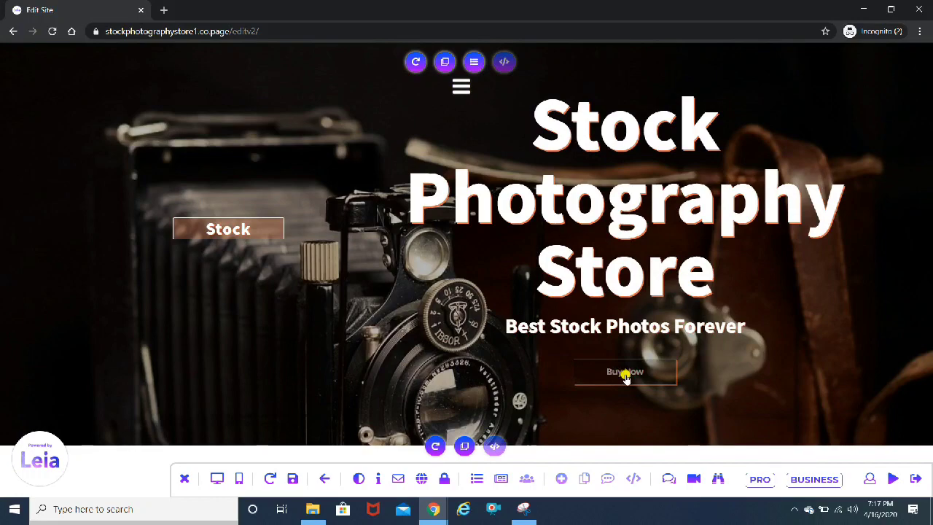
scroll(801, 355, down, 10)
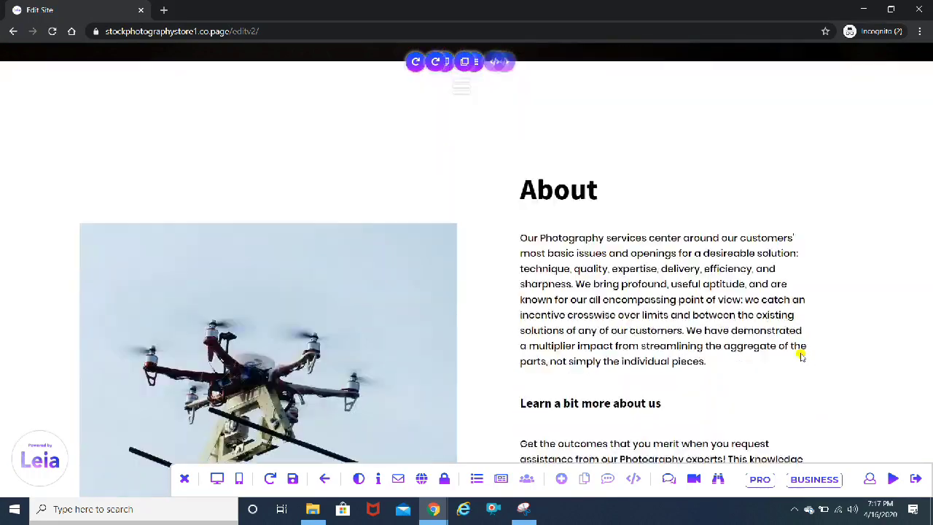
scroll(800, 355, down, 9)
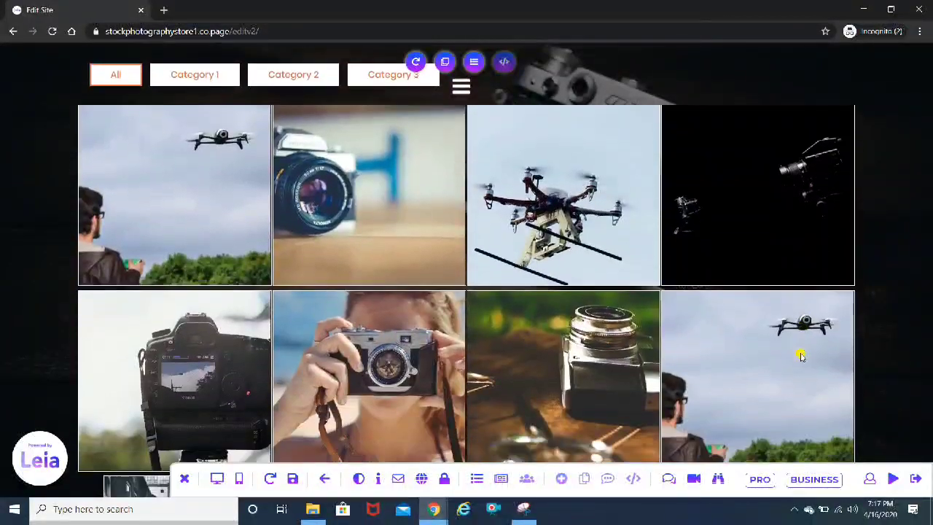
scroll(800, 355, down, 8)
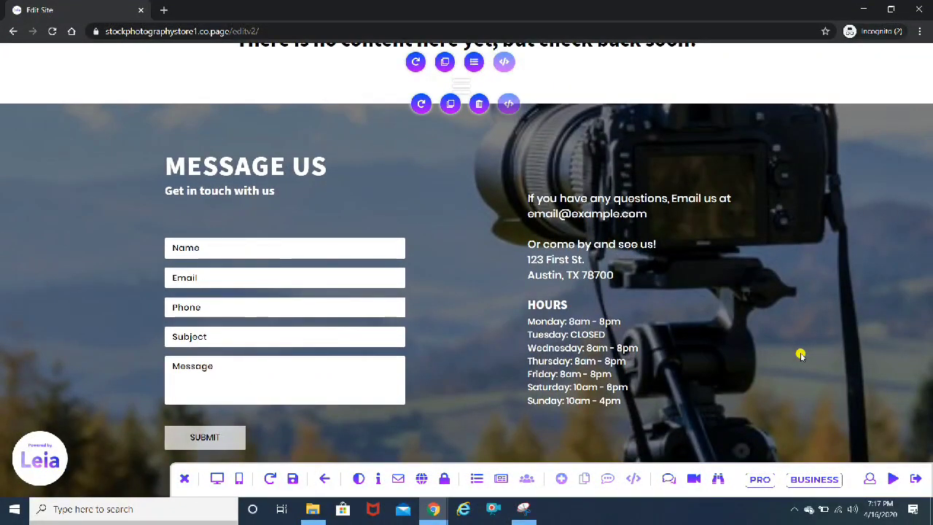
scroll(800, 355, down, 1)
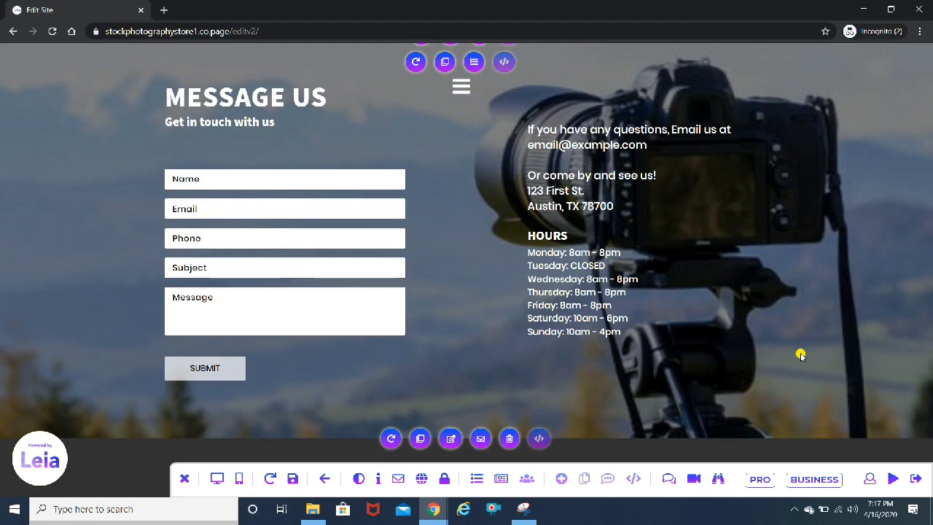
scroll(798, 184, up, 10)
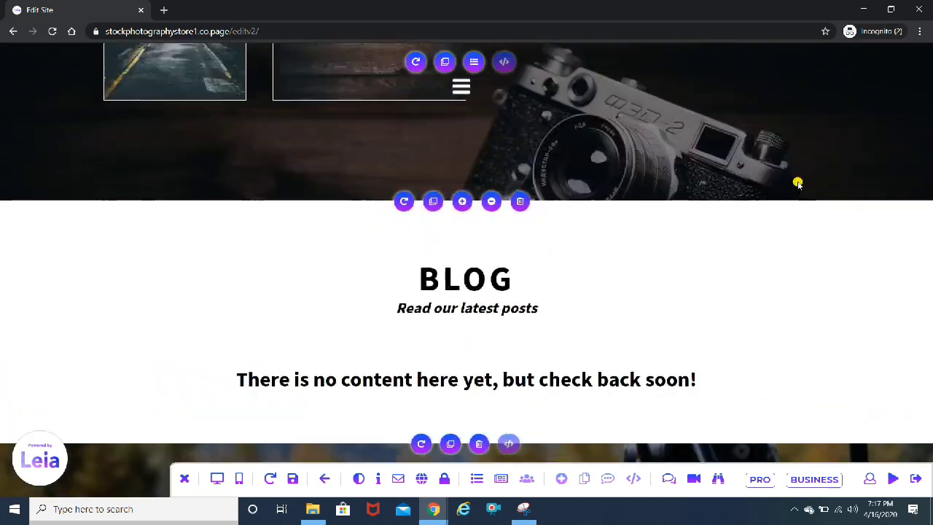
scroll(798, 183, up, 8)
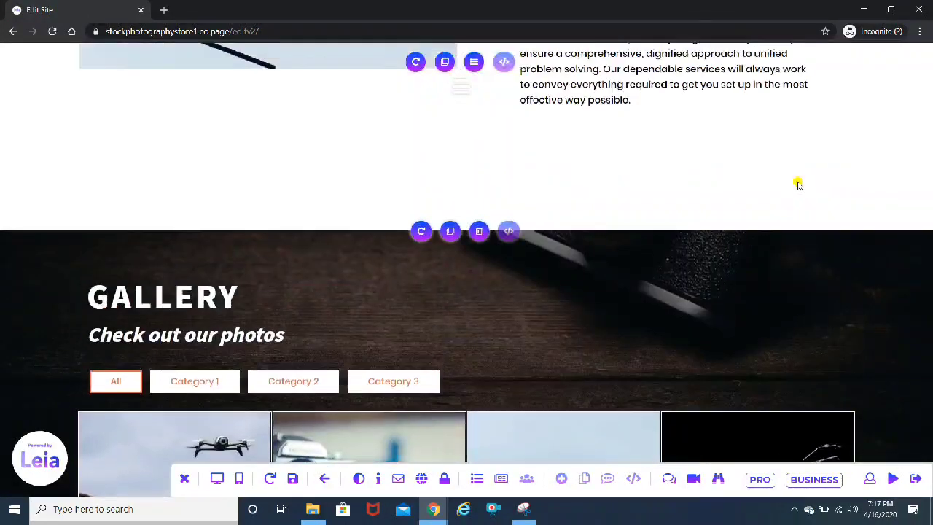
scroll(798, 184, up, 10)
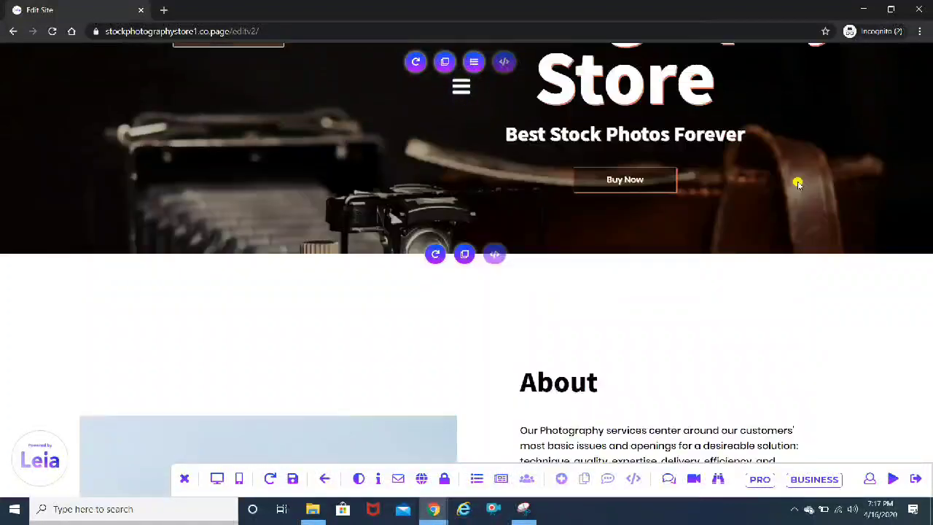